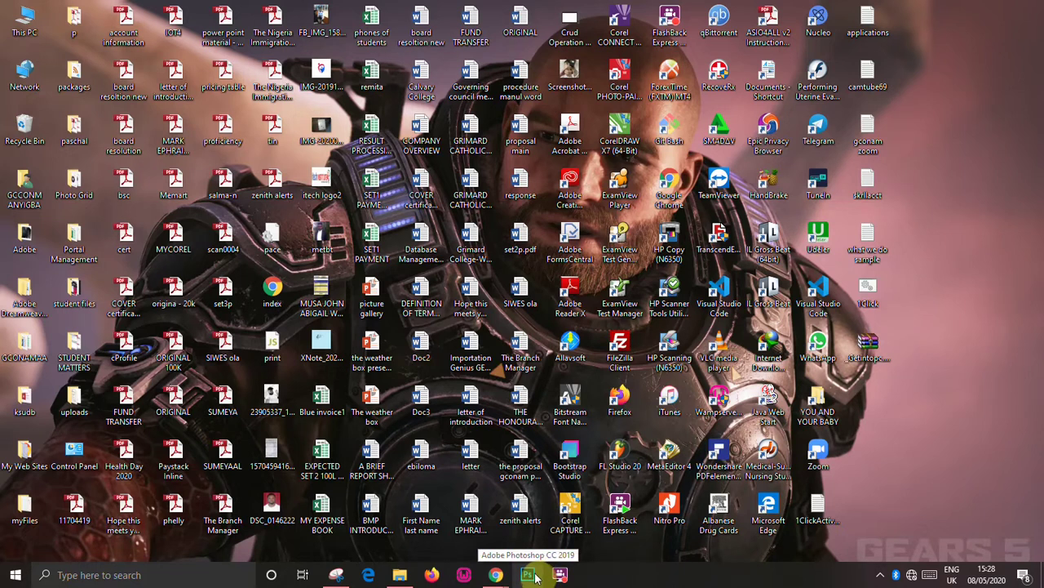
Launch Adobe Photoshop CC 2019 from the desktop.
click(529, 575)
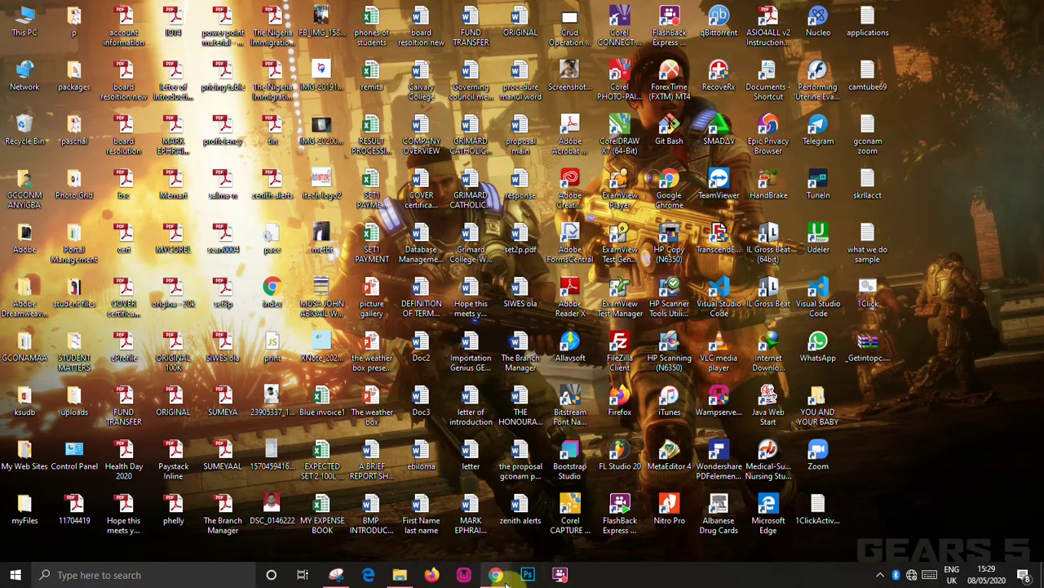
mouse_move(508, 578)
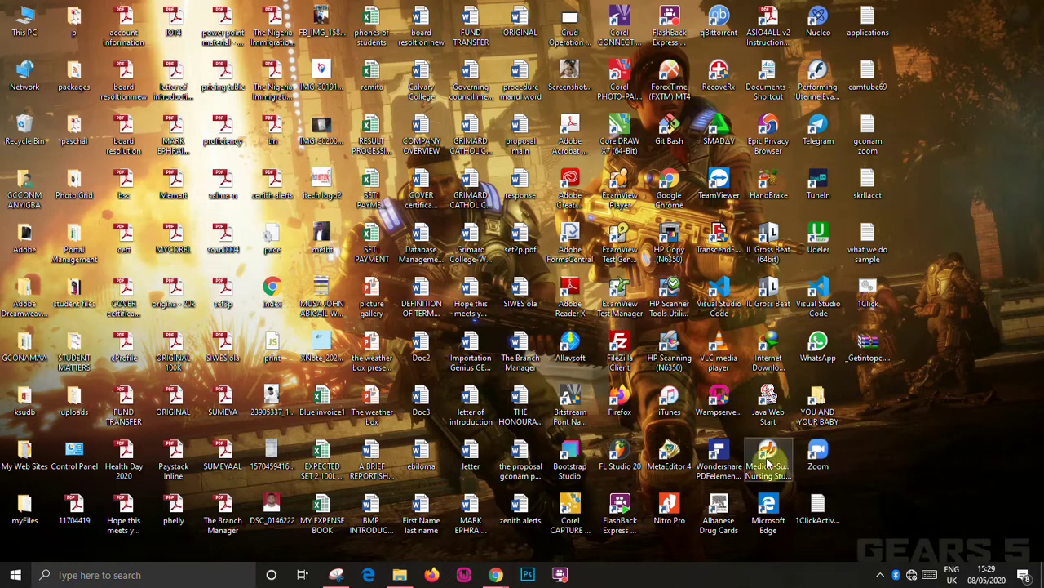
click(532, 576)
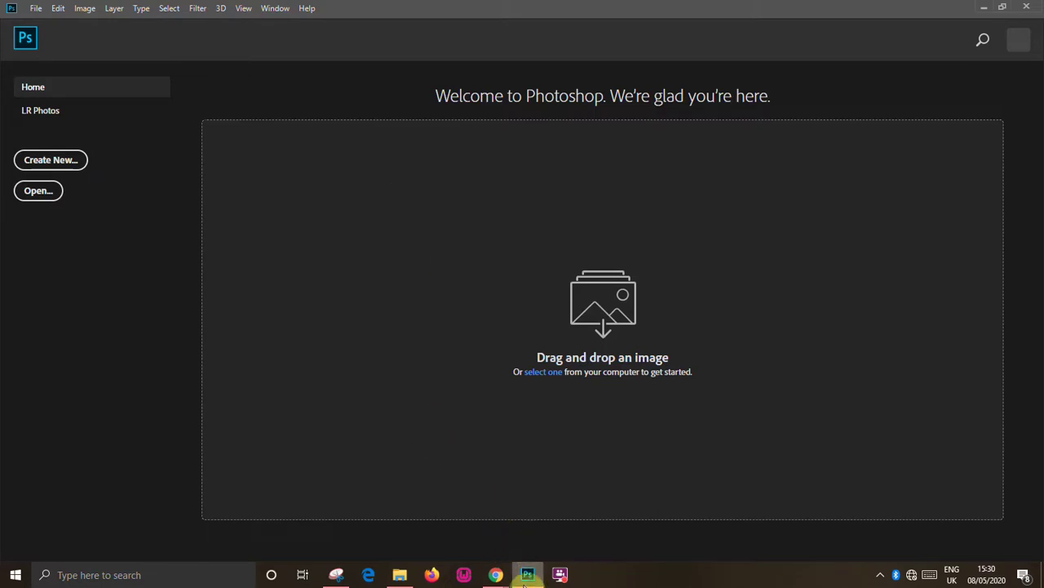
mouse_move(526, 574)
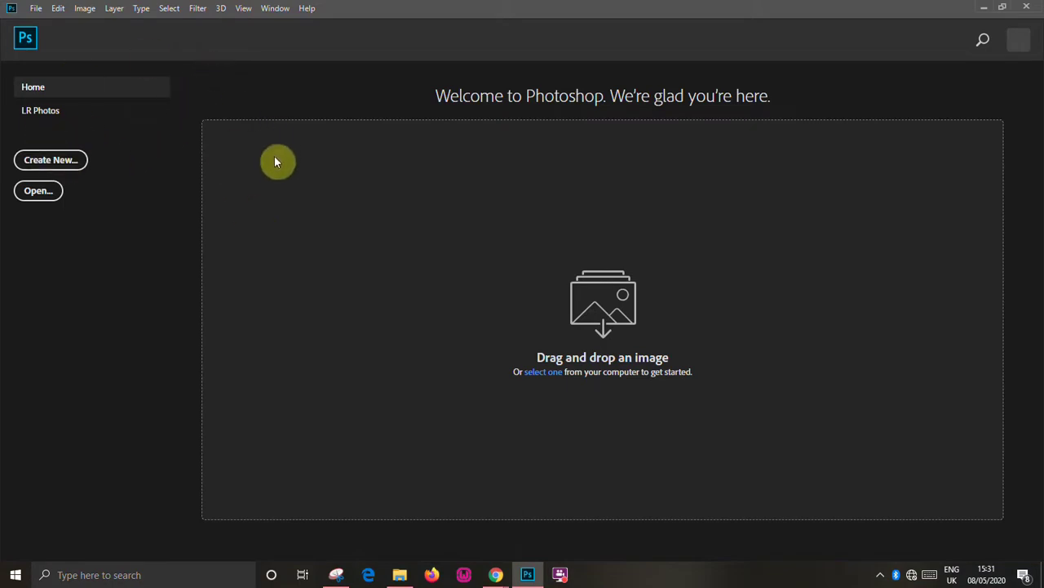
Start a new document and name it tutorial1.
click(65, 163)
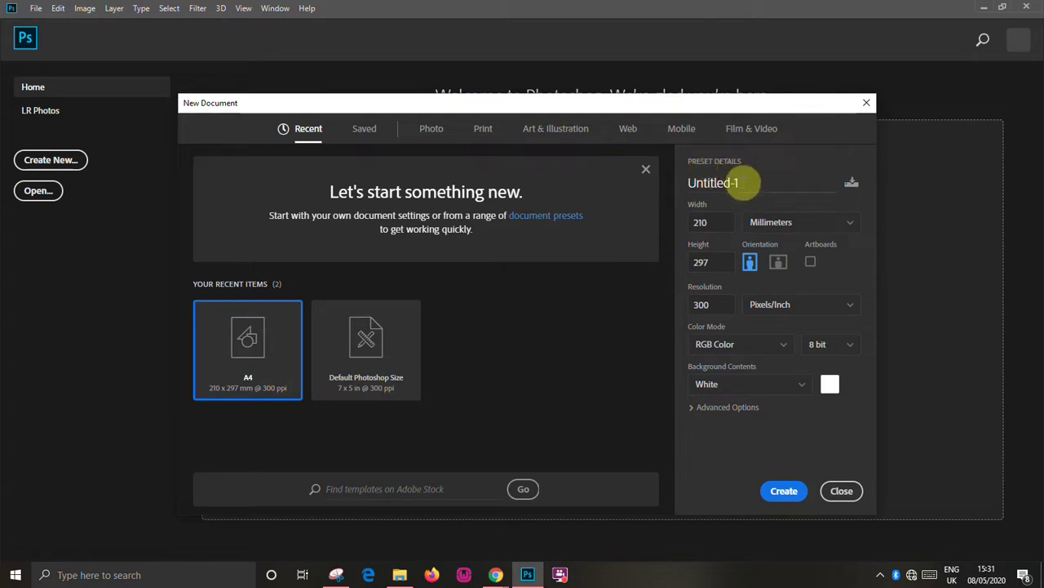
double_click(742, 183)
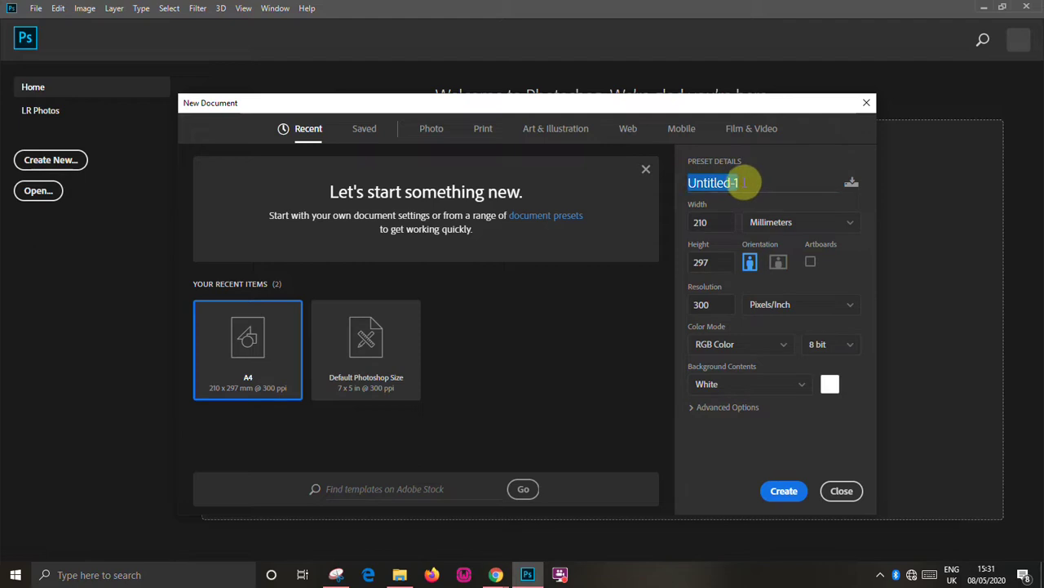
text(tuto)
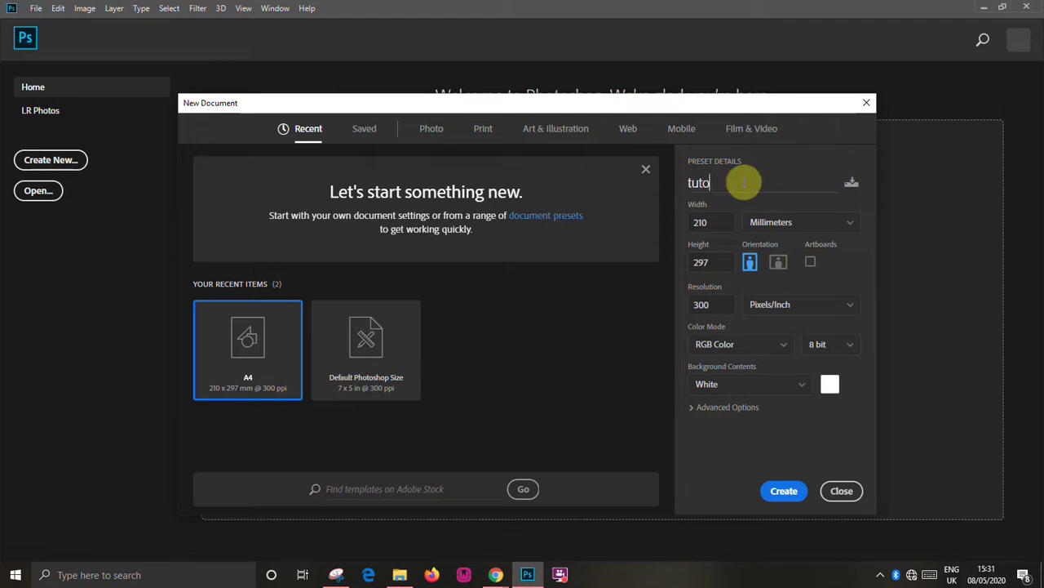
text(rial1)
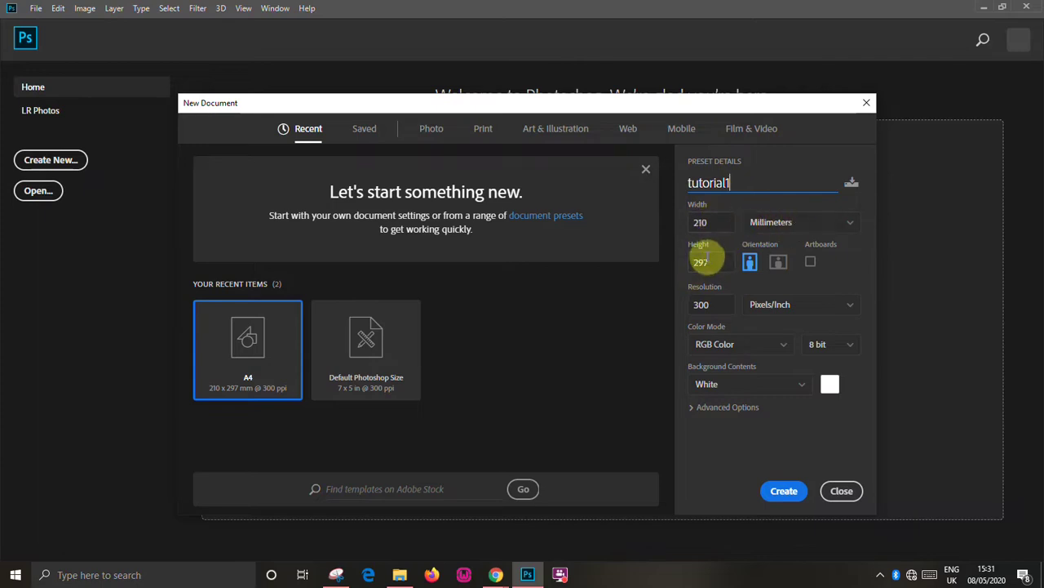
Switch the new document's size units to pixels and back to millimeters.
click(853, 226)
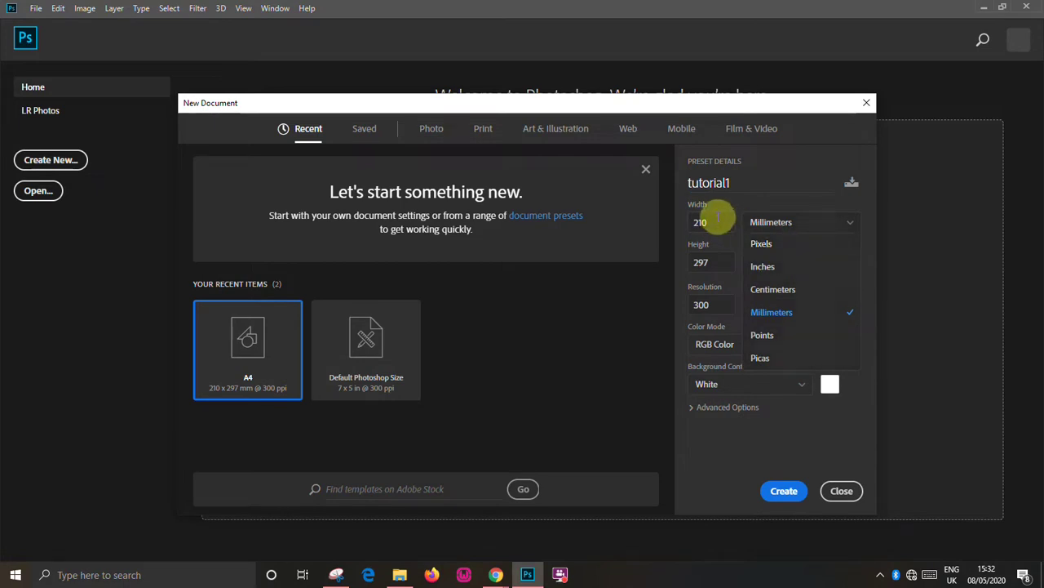
click(780, 245)
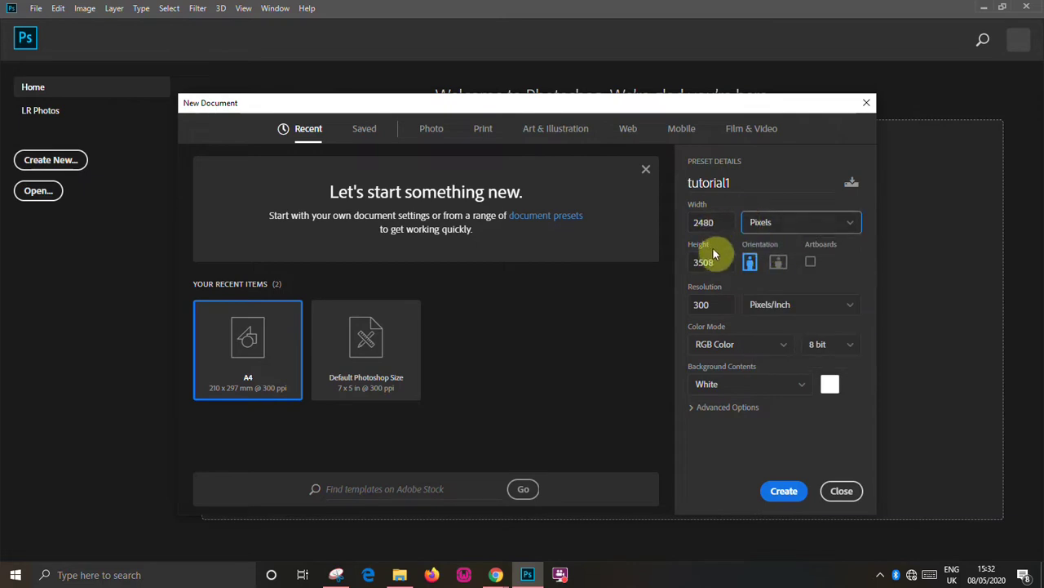
click(806, 228)
click(792, 313)
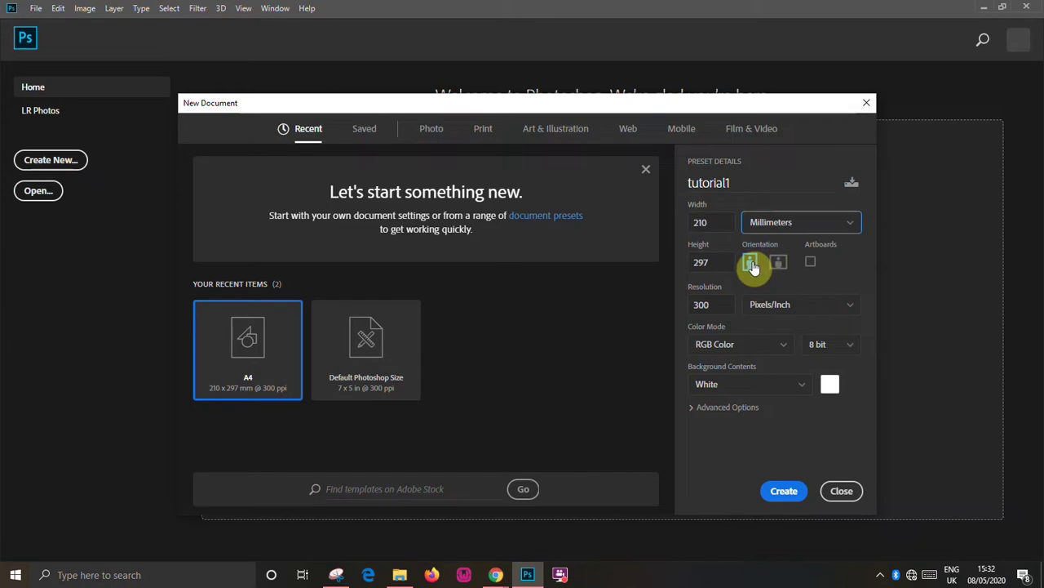
Create the A4 portrait document at 300 pixels/inch in RGB Color, and collapse the document properties.
click(714, 306)
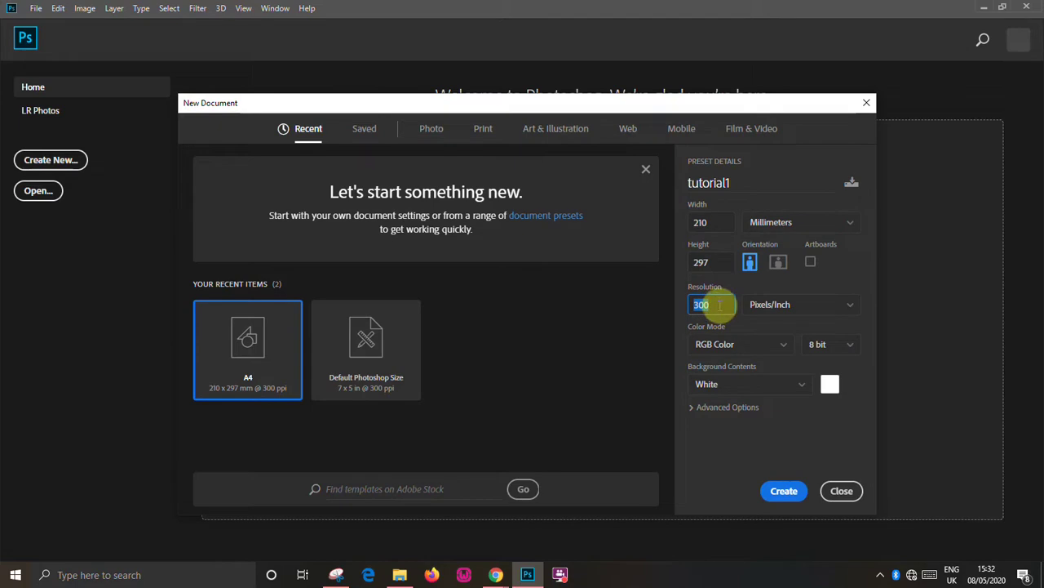
click(719, 304)
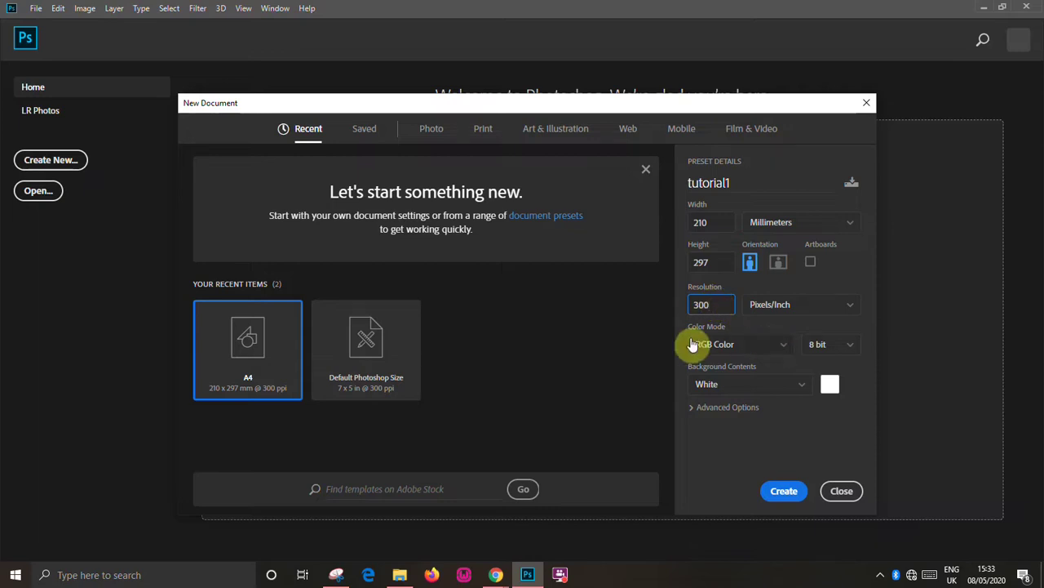
click(777, 345)
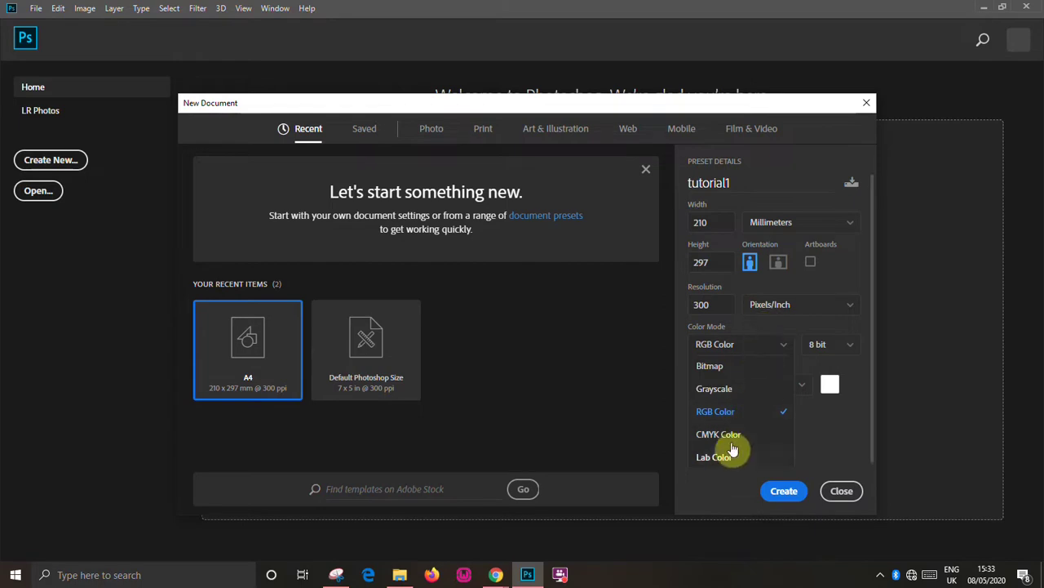
click(751, 349)
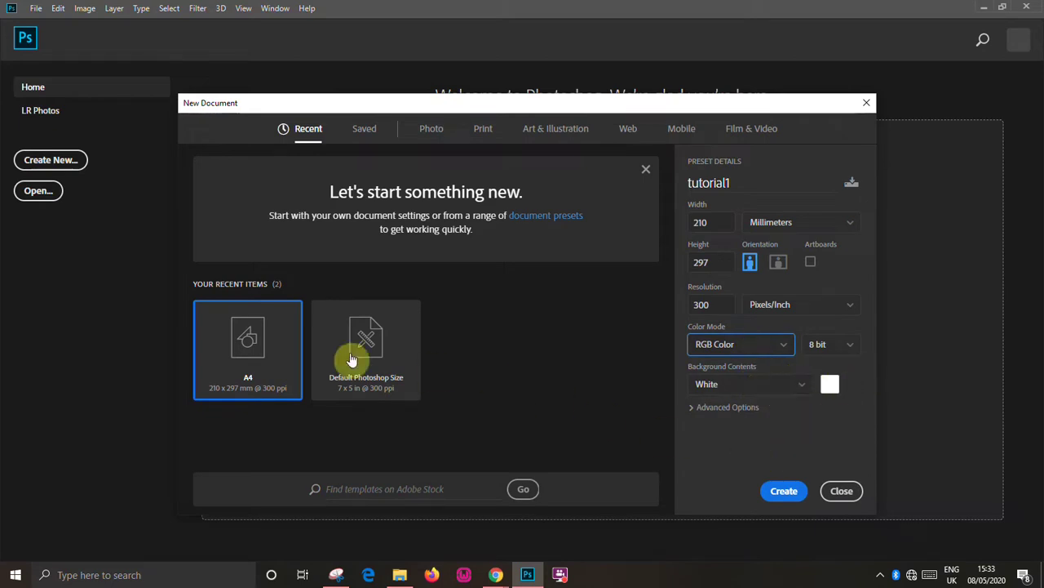
click(785, 492)
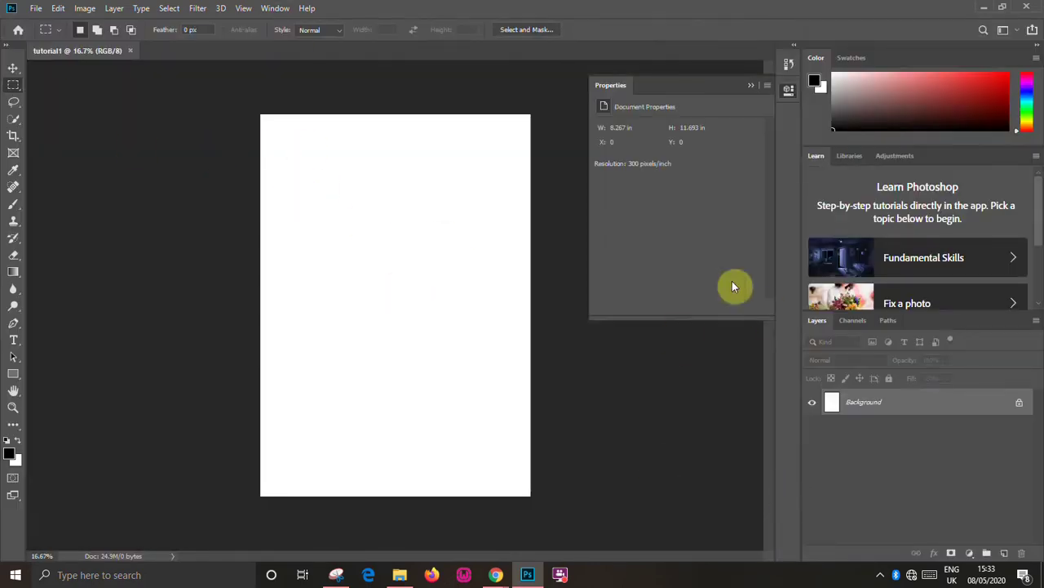
click(752, 85)
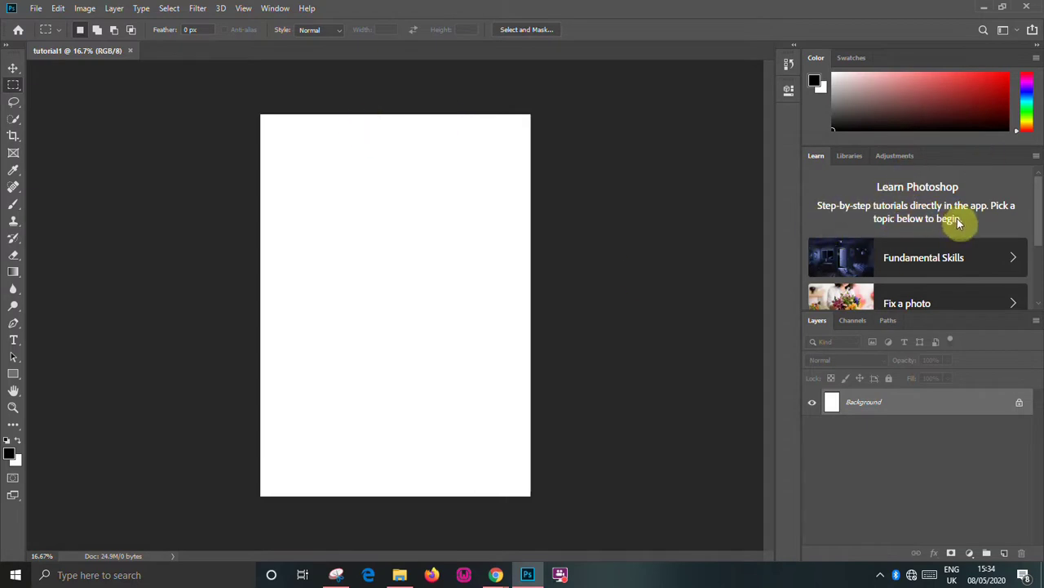
Open the Photoshop Tour from the Fundamental Skills tutorials and advance it to its second page.
scroll(974, 249, down, 2)
scroll(971, 240, up, 2)
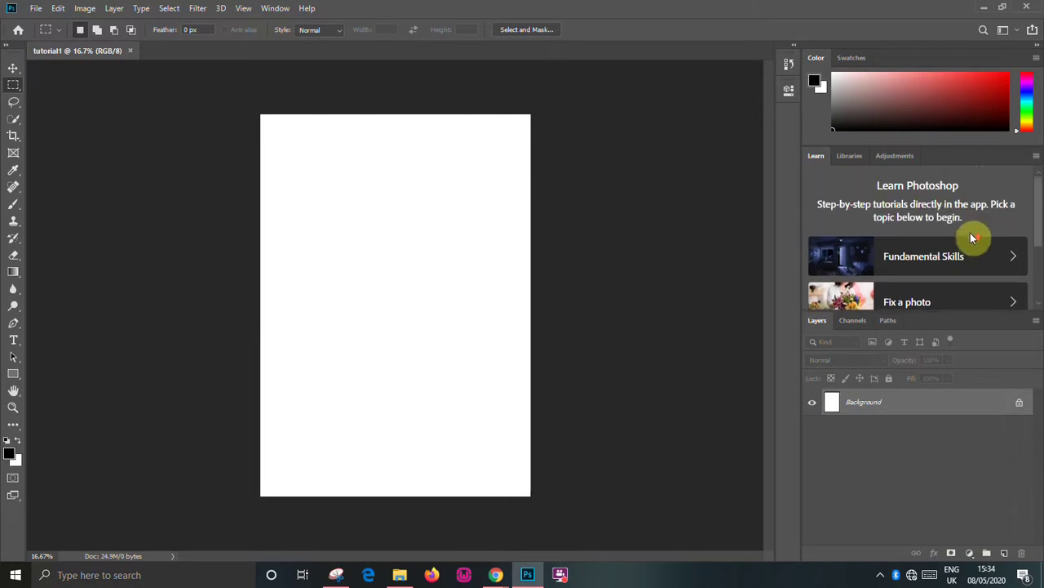
scroll(971, 220, down, 2)
click(1000, 191)
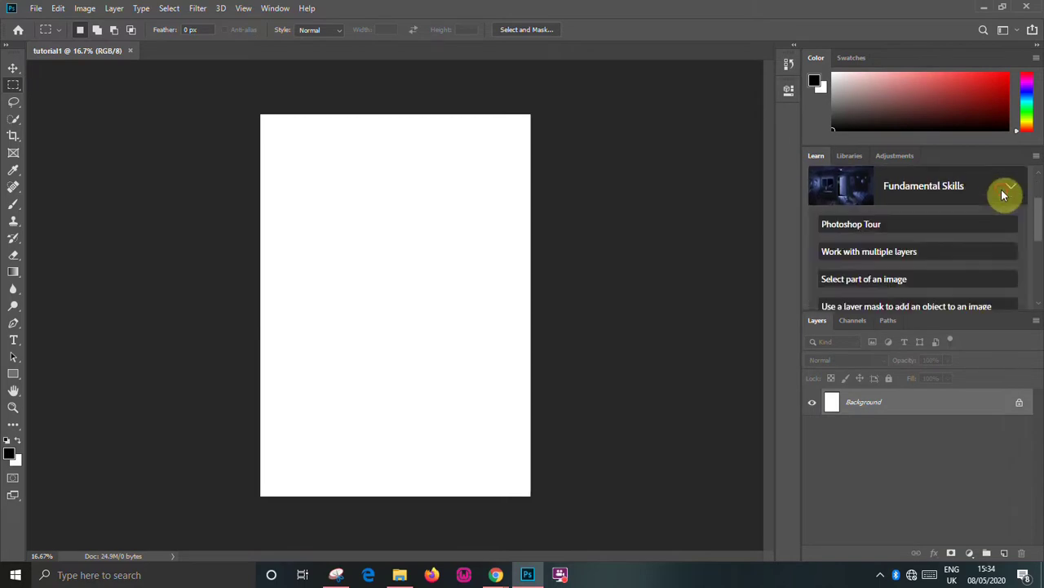
scroll(911, 245, down, 2)
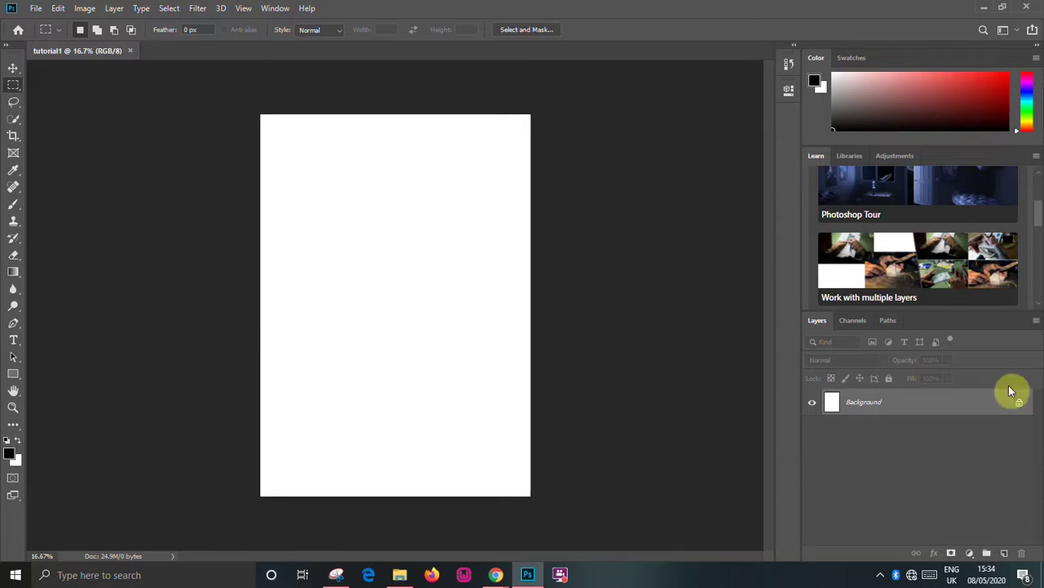
click(921, 195)
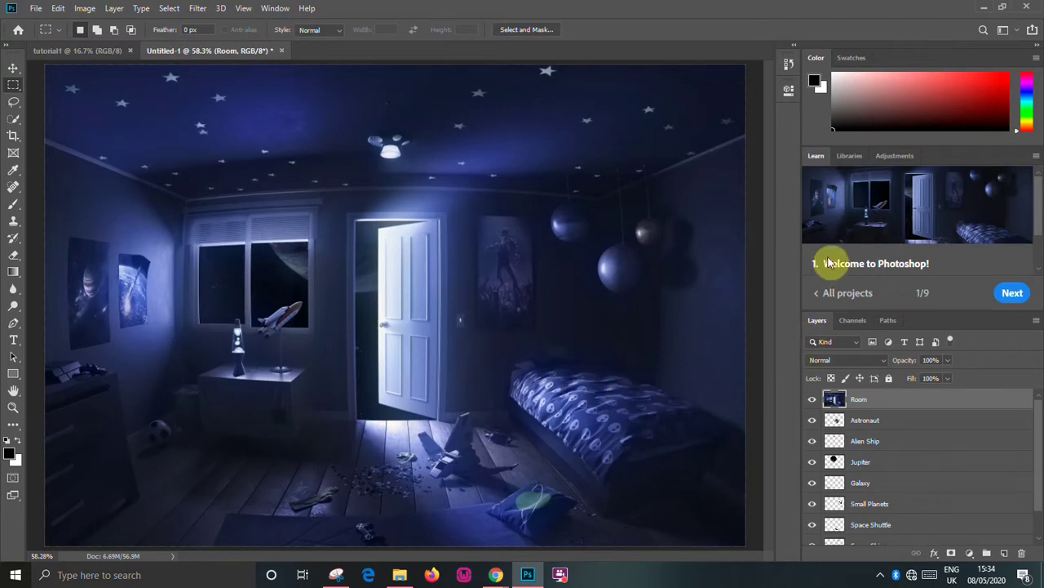
click(1004, 299)
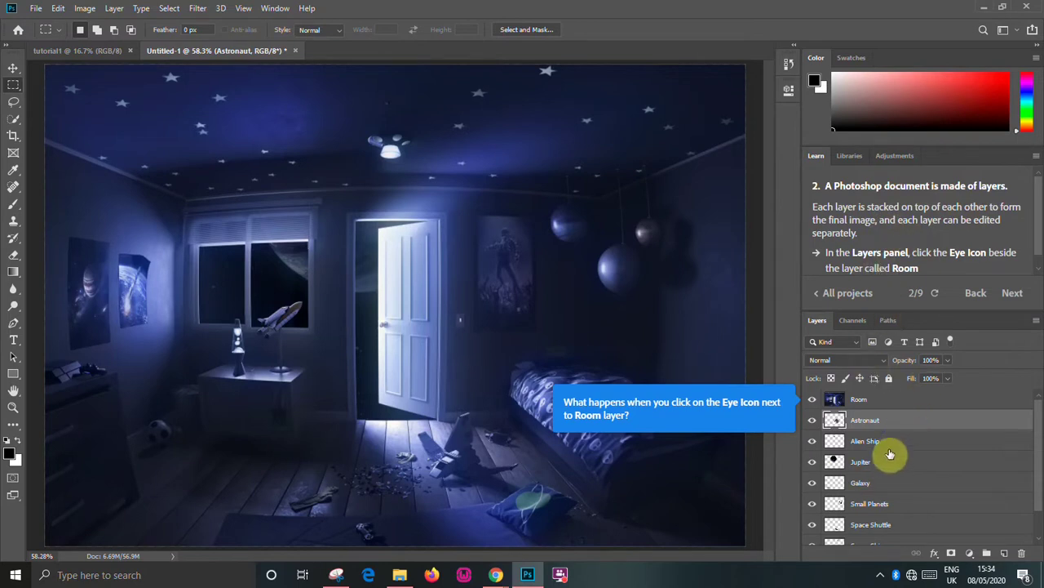
Examine the tour image's Galaxy, Jupiter and Alien Ship layers, toggling the Alien Ship layer's visibility off and on.
scroll(889, 453, down, 1)
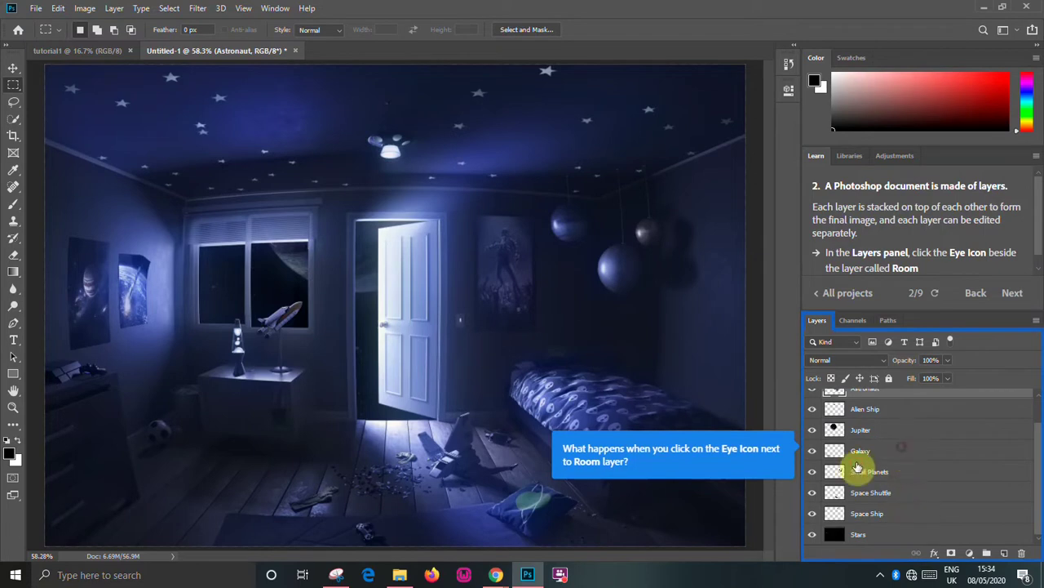
click(813, 453)
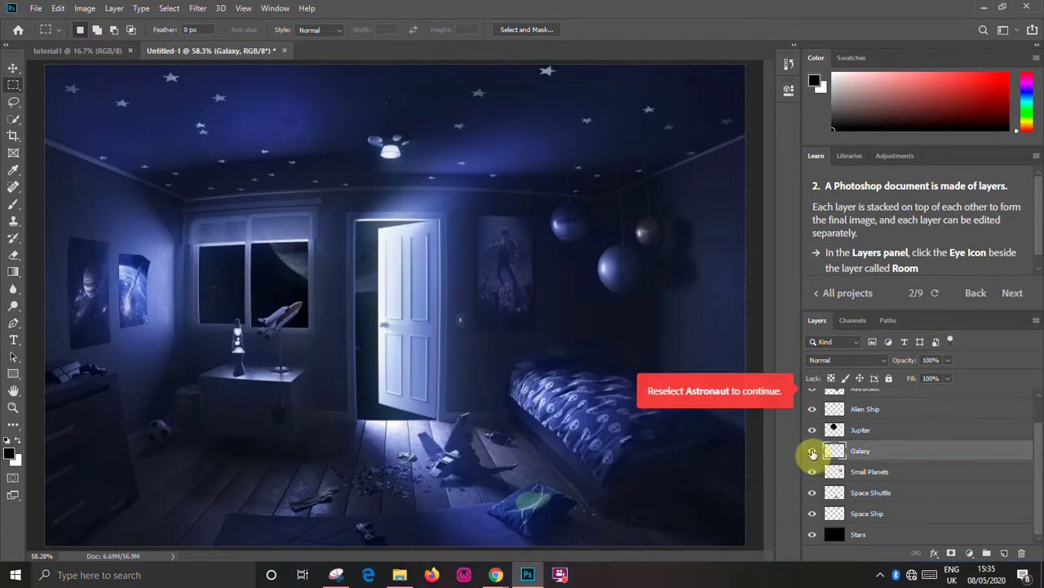
click(880, 430)
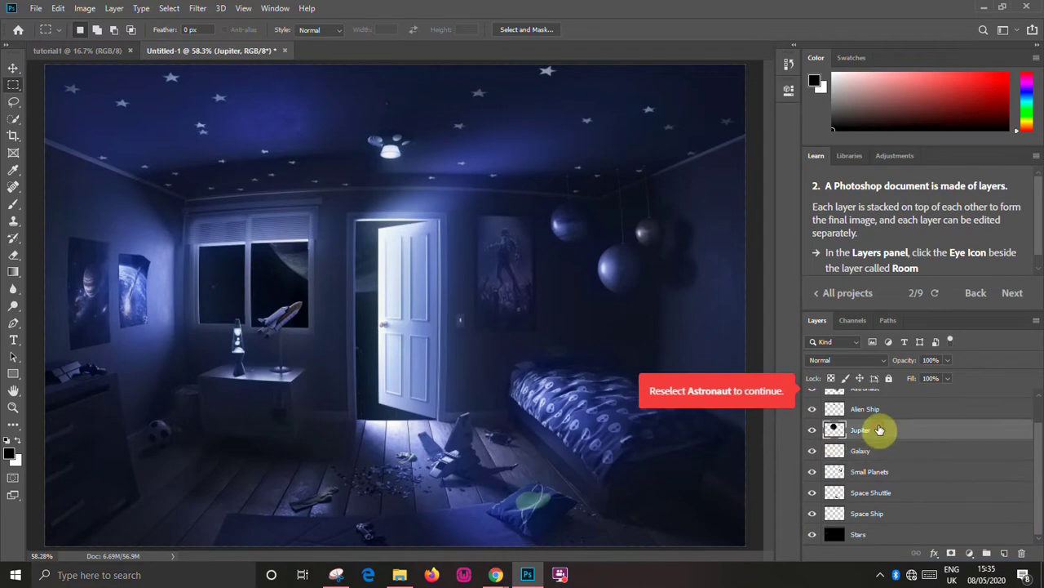
click(876, 410)
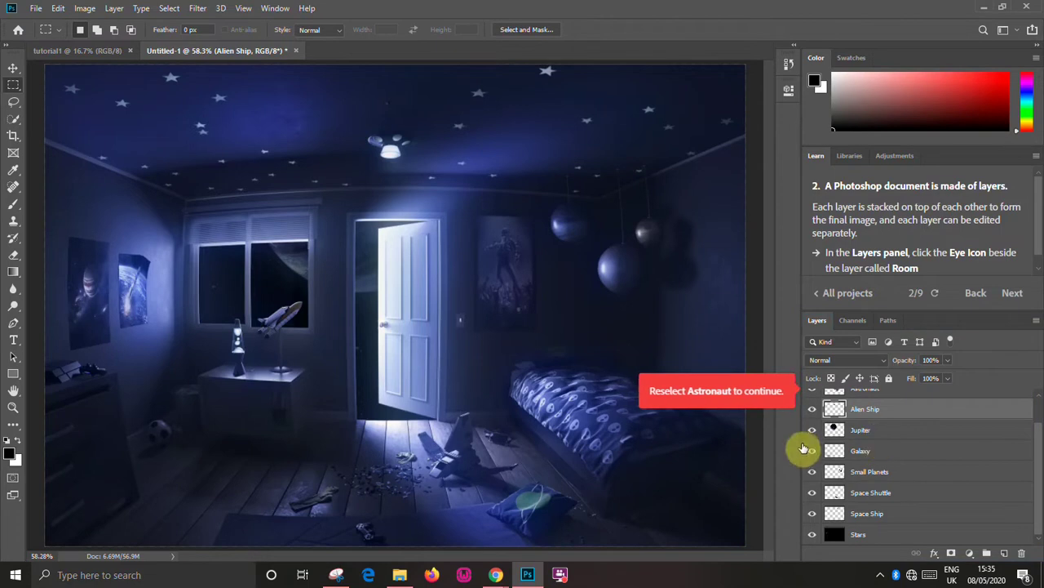
click(811, 409)
click(812, 410)
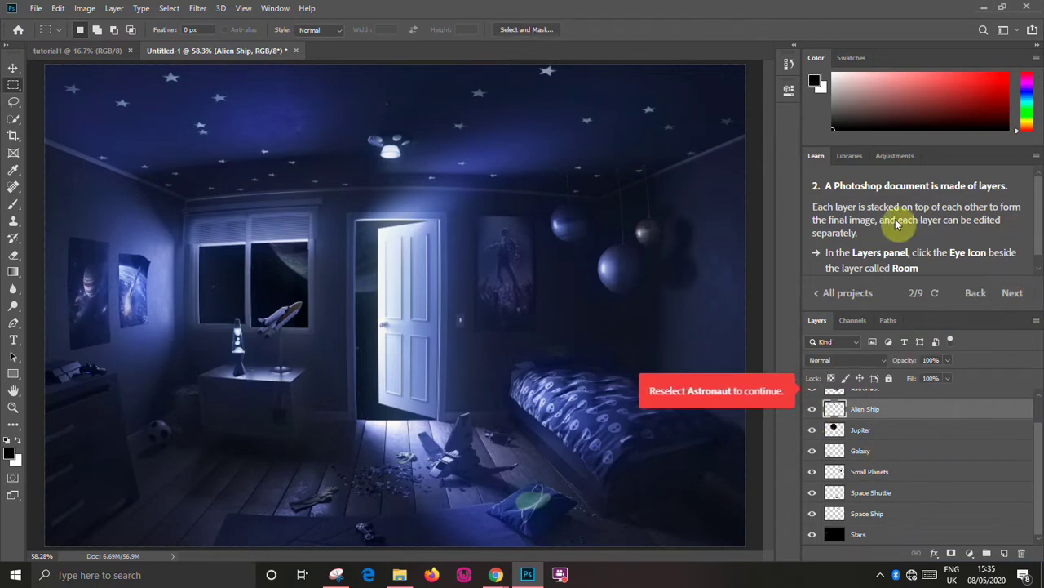
scroll(810, 416, up, 1)
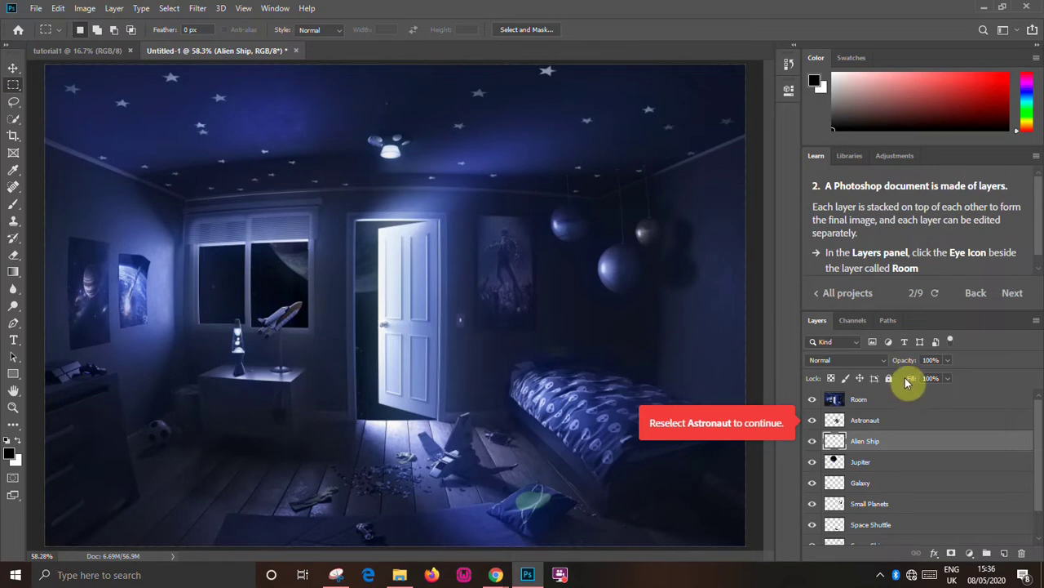
Return to the tutorial1 document and place the Pictures folder's portrait of the woman in pink scrubs as a linked image at its default size.
click(91, 51)
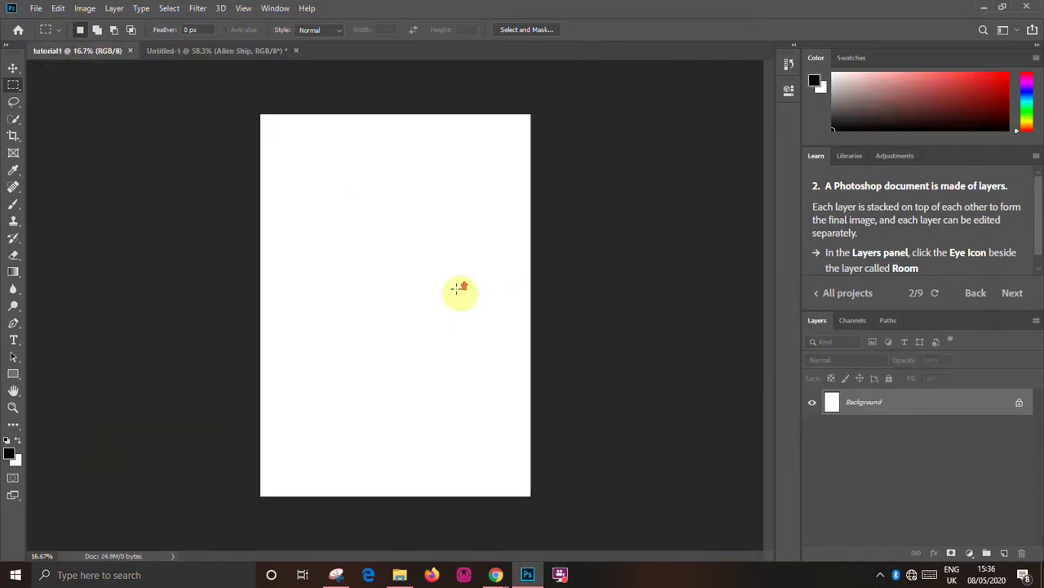
click(35, 8)
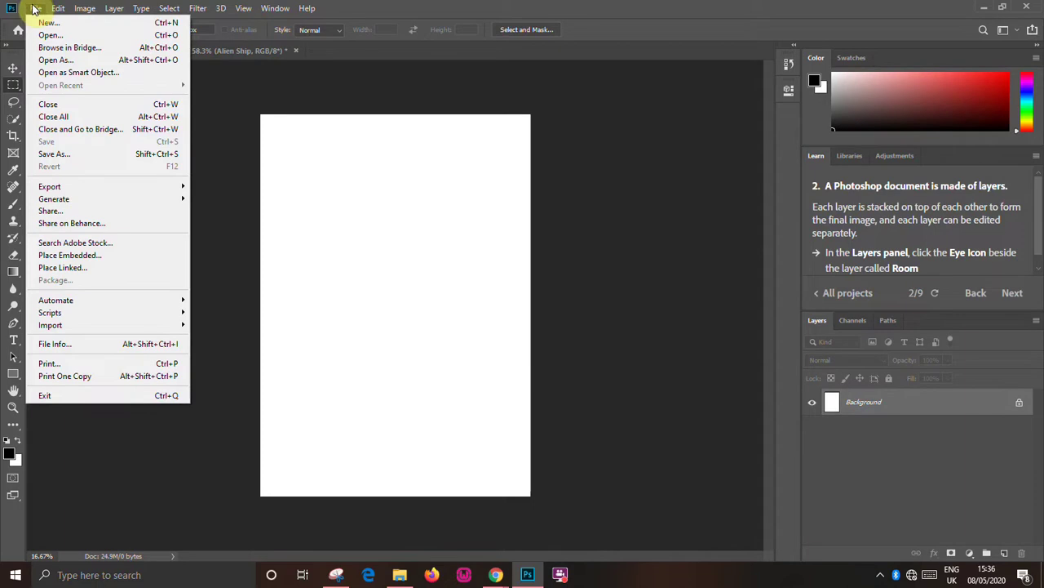
click(103, 267)
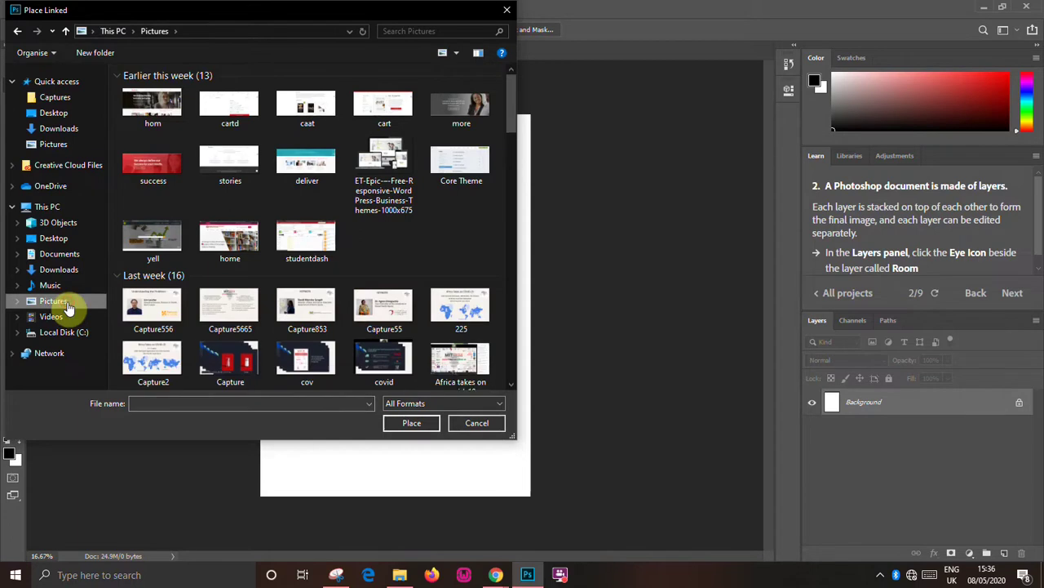
scroll(274, 228, down, 5)
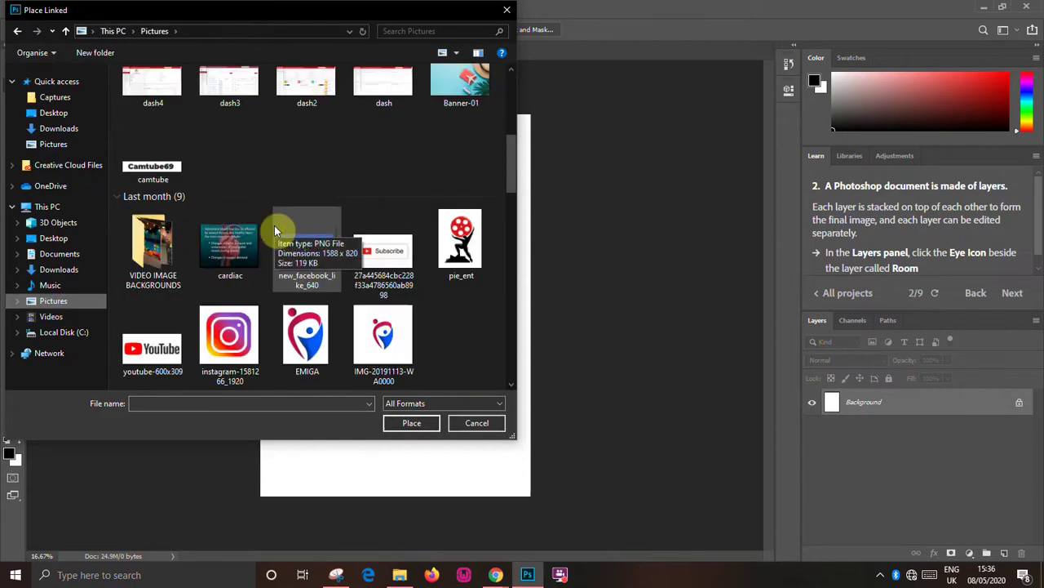
scroll(274, 227, down, 3)
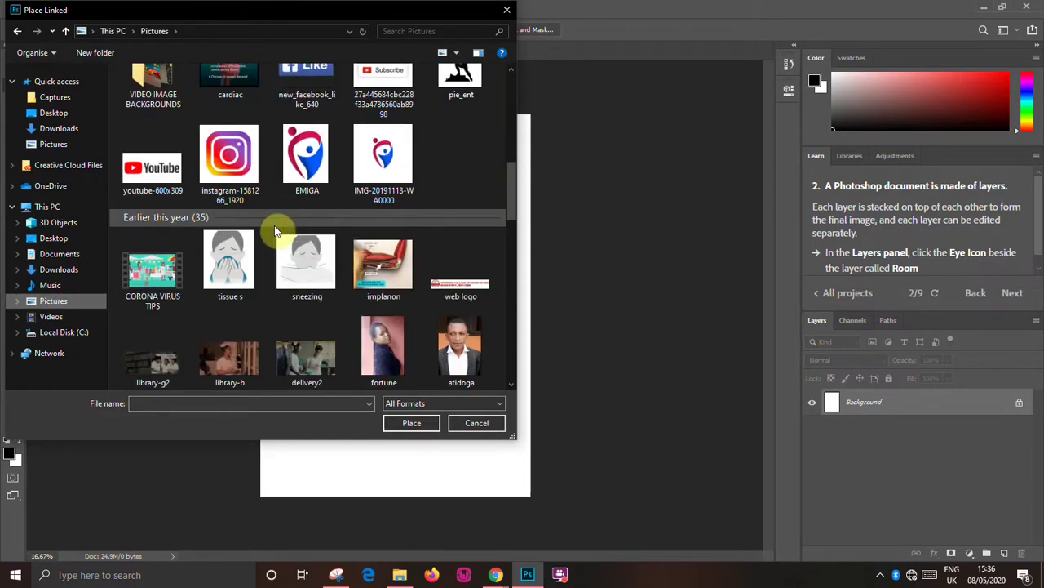
scroll(274, 229, down, 3)
scroll(275, 229, down, 3)
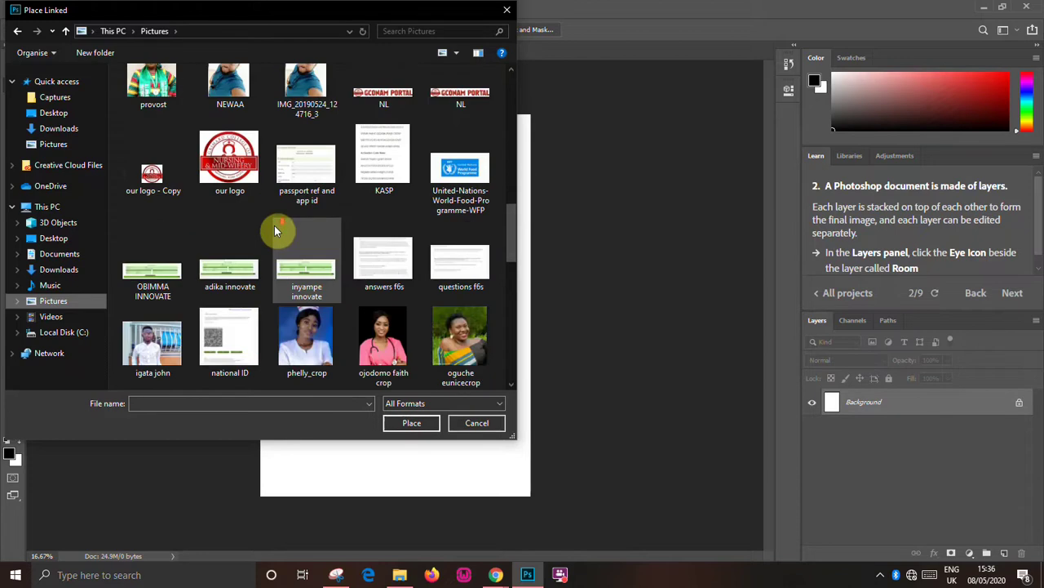
scroll(274, 226, down, 3)
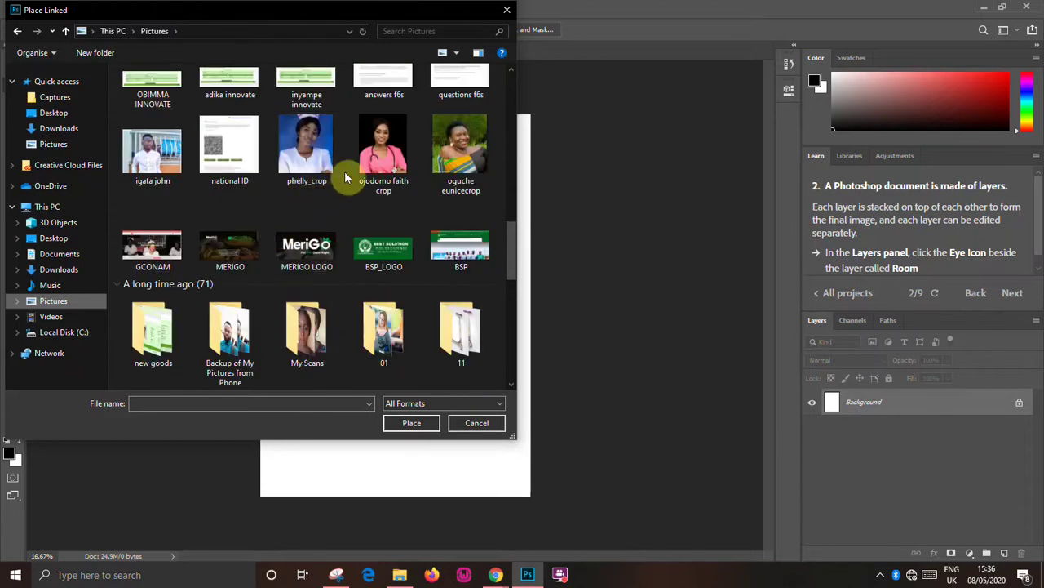
double_click(383, 141)
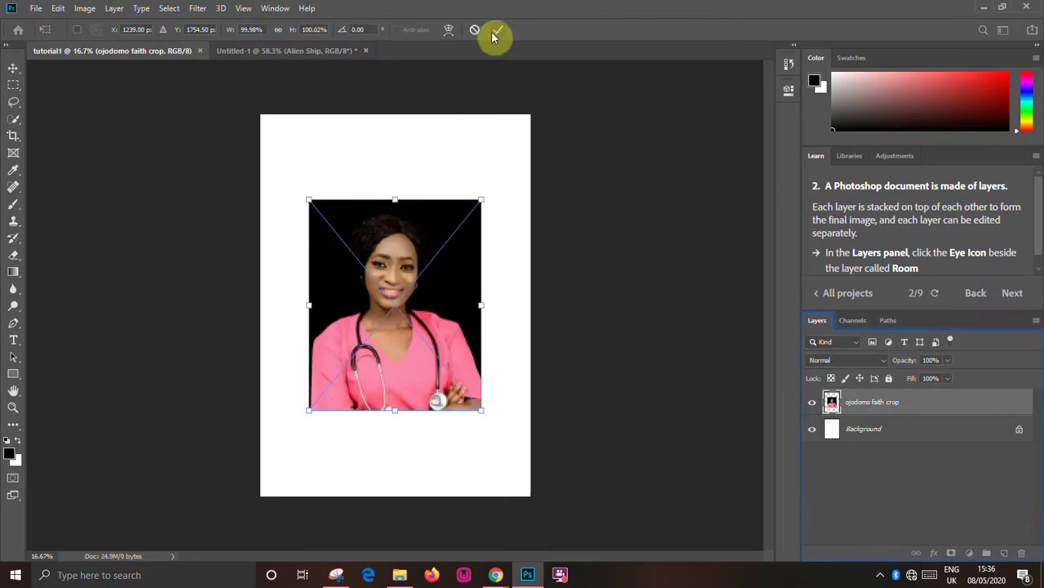
click(495, 32)
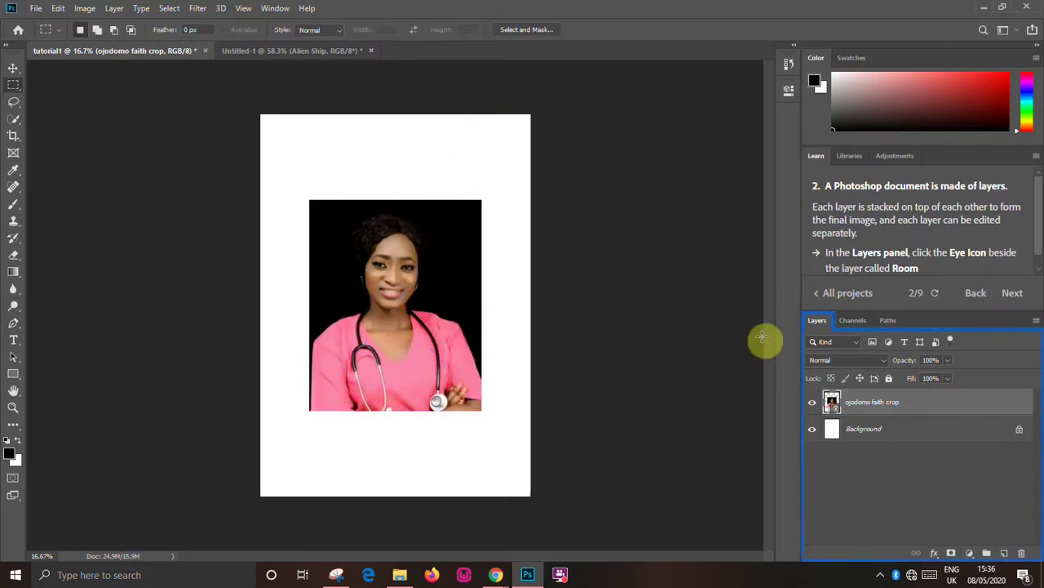
Move the placed portrait higher and slightly to the left on the page.
click(14, 68)
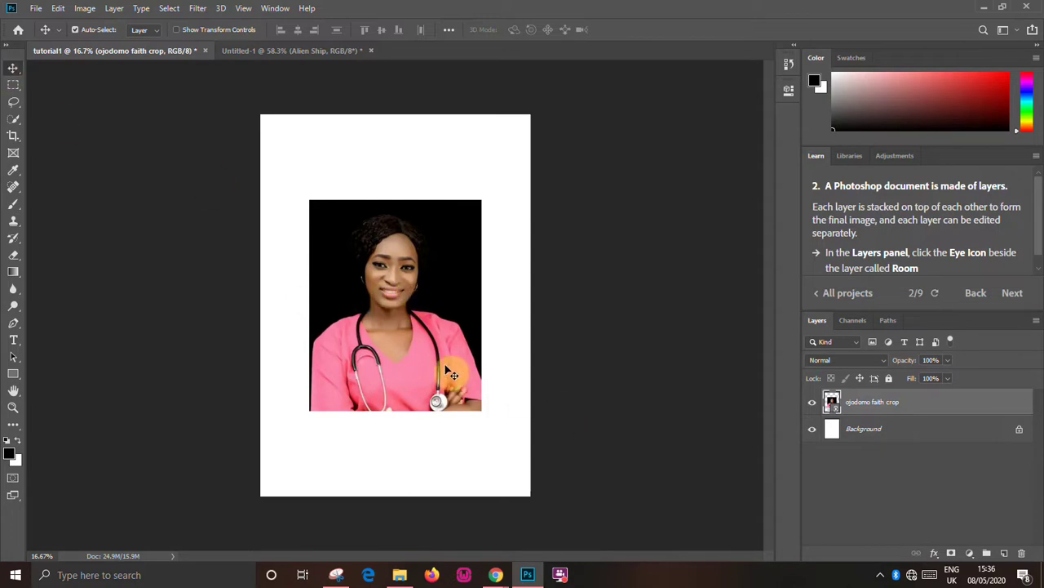
drag(445, 289, 396, 291)
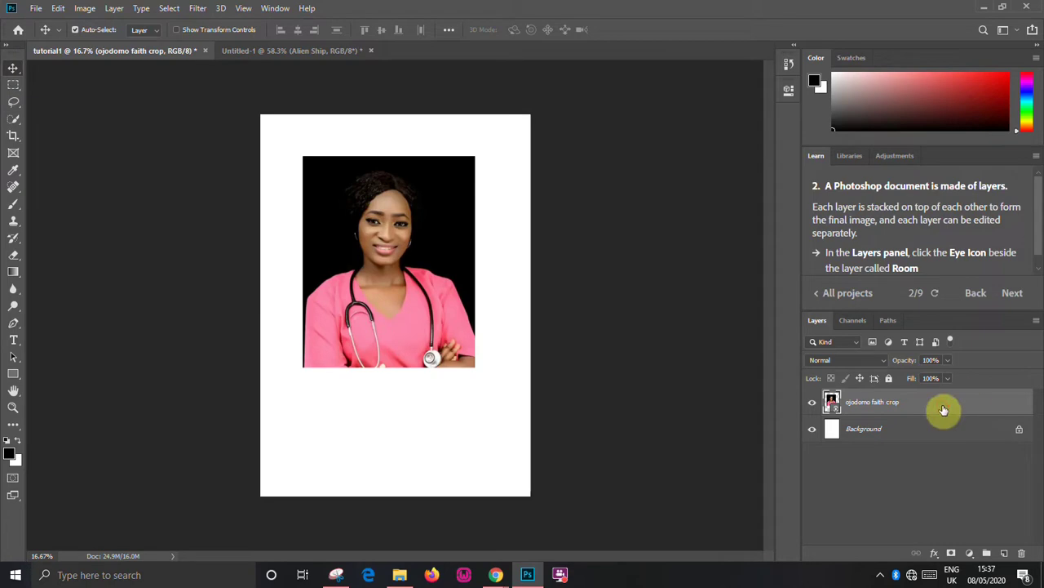
Delete the portrait layer and undo the deletion.
key(Delete)
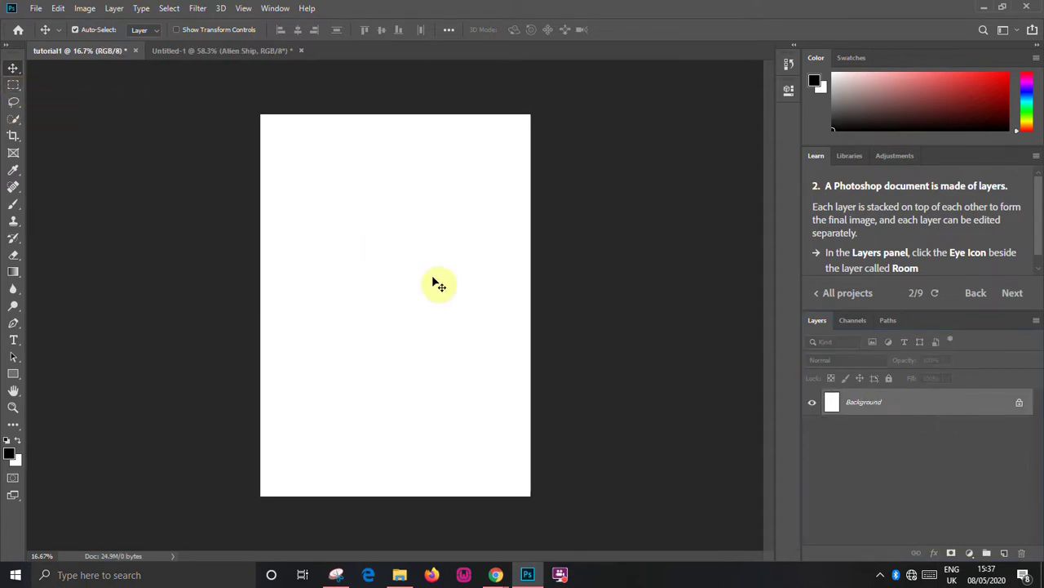
key(ctrl+z)
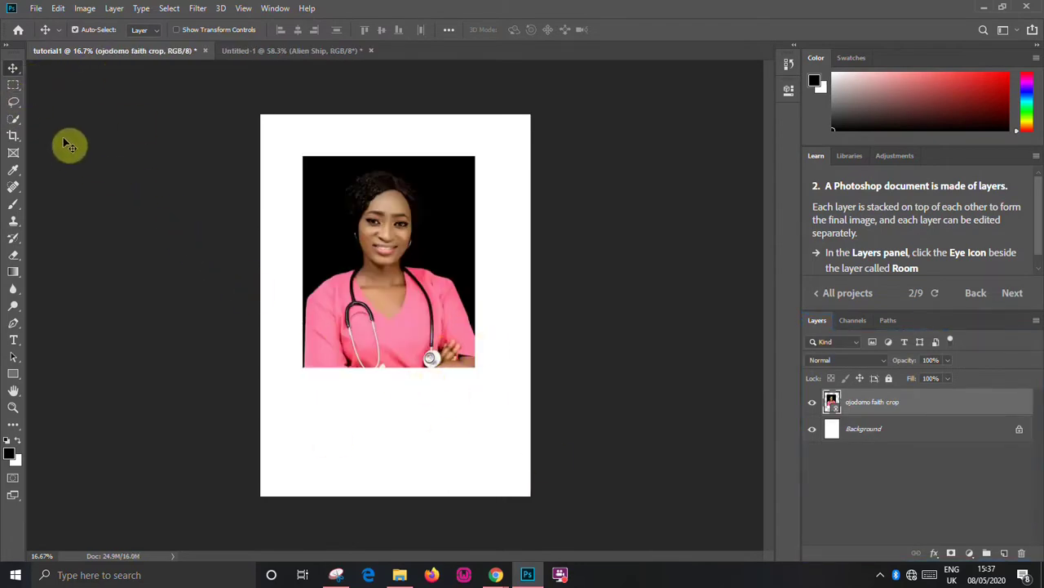
Show the Move tool's transform controls, and select a rectangular area over the woman's head and shoulders with the Rectangular Marquee tool.
click(176, 30)
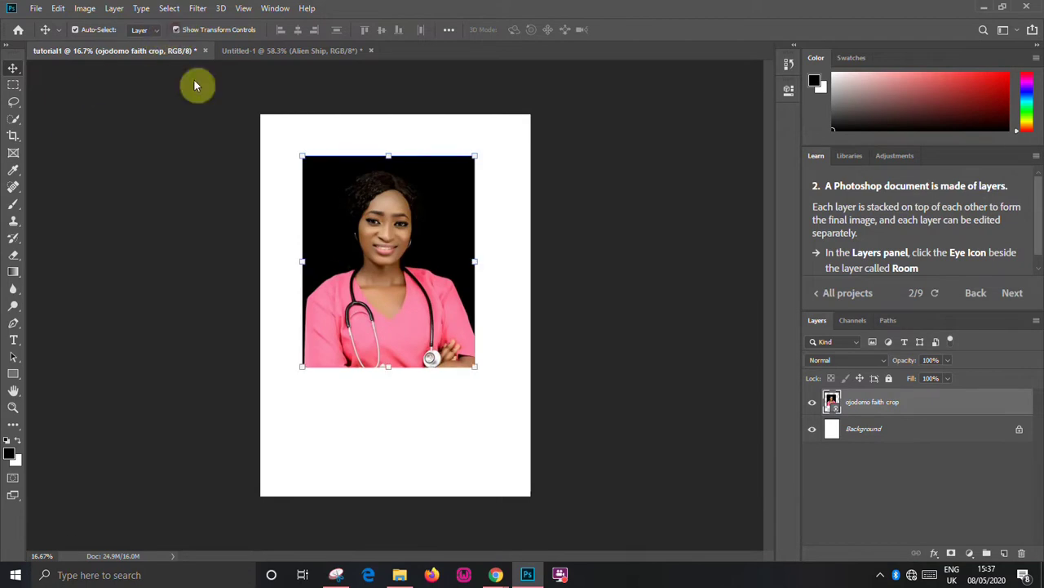
click(13, 87)
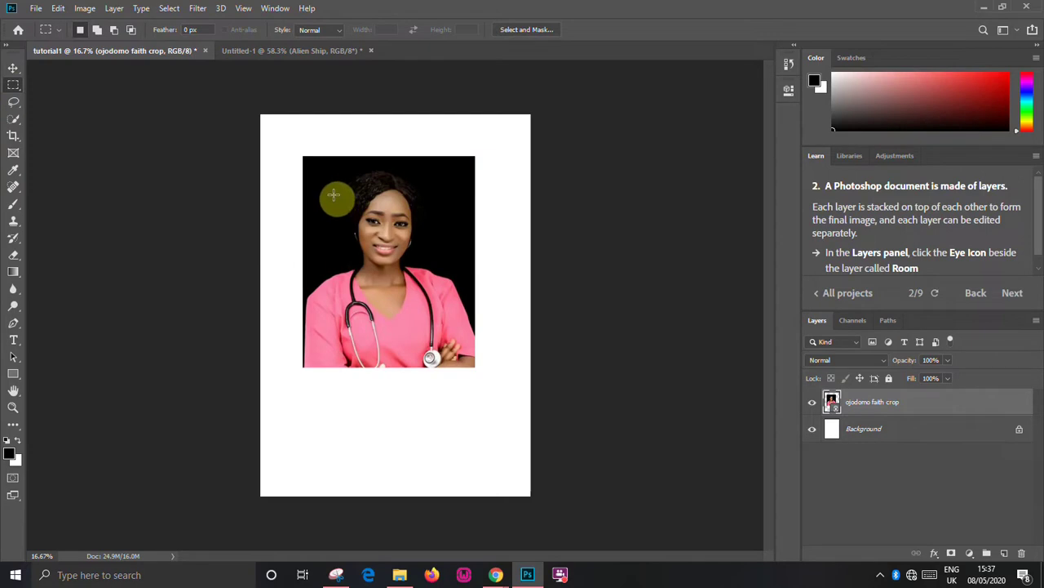
right_click(18, 93)
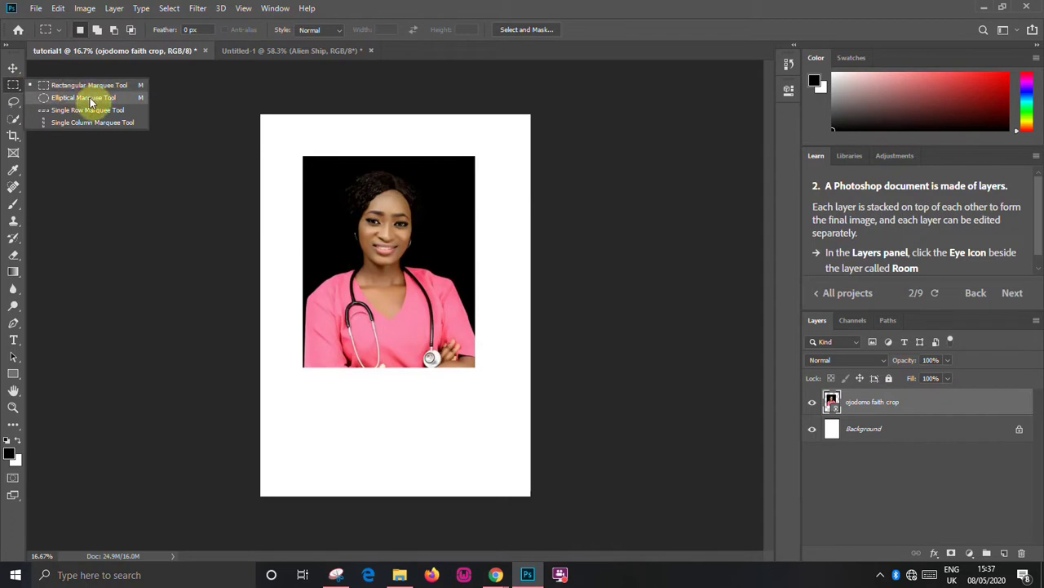
click(16, 91)
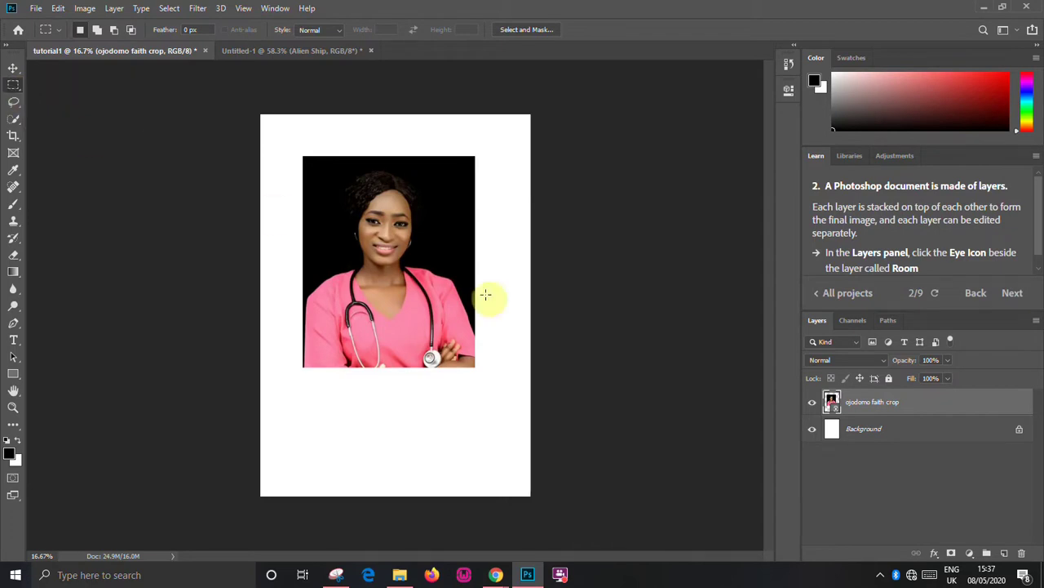
drag(325, 211, 452, 314)
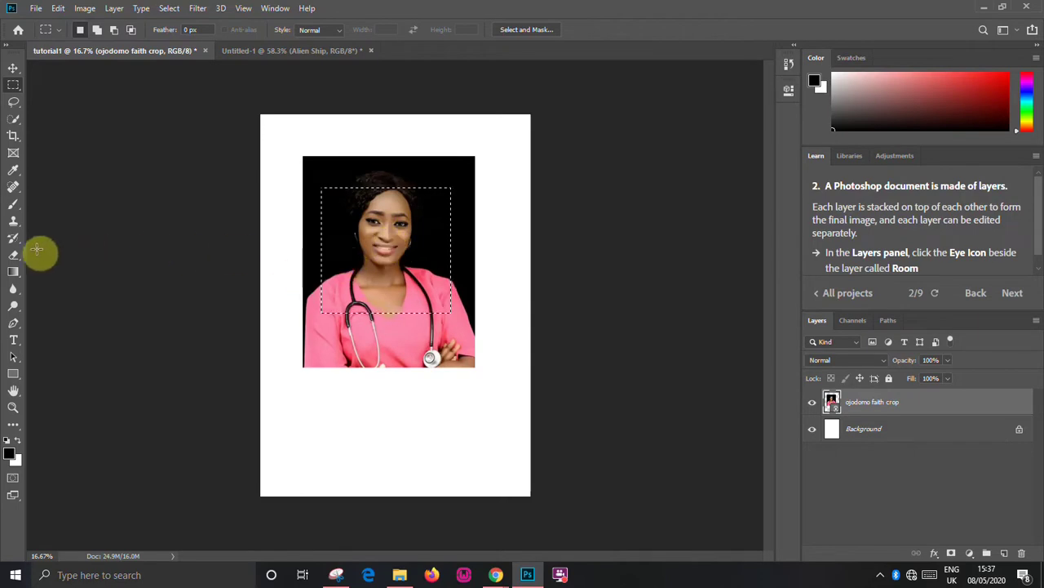
Rasterize the portrait layer and paint black strokes across the face inside the selection with the 13 px Brush.
click(12, 207)
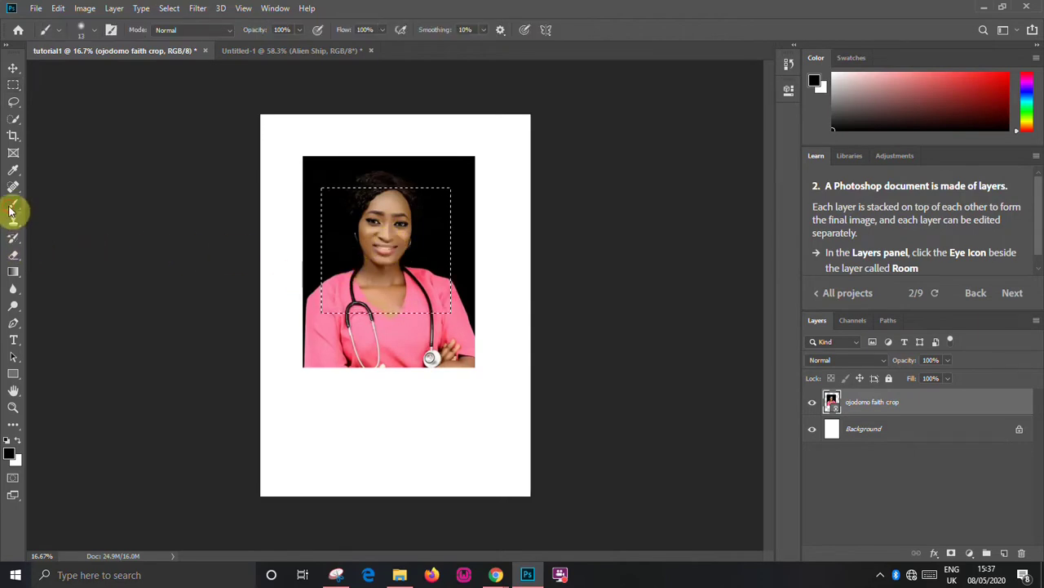
click(380, 243)
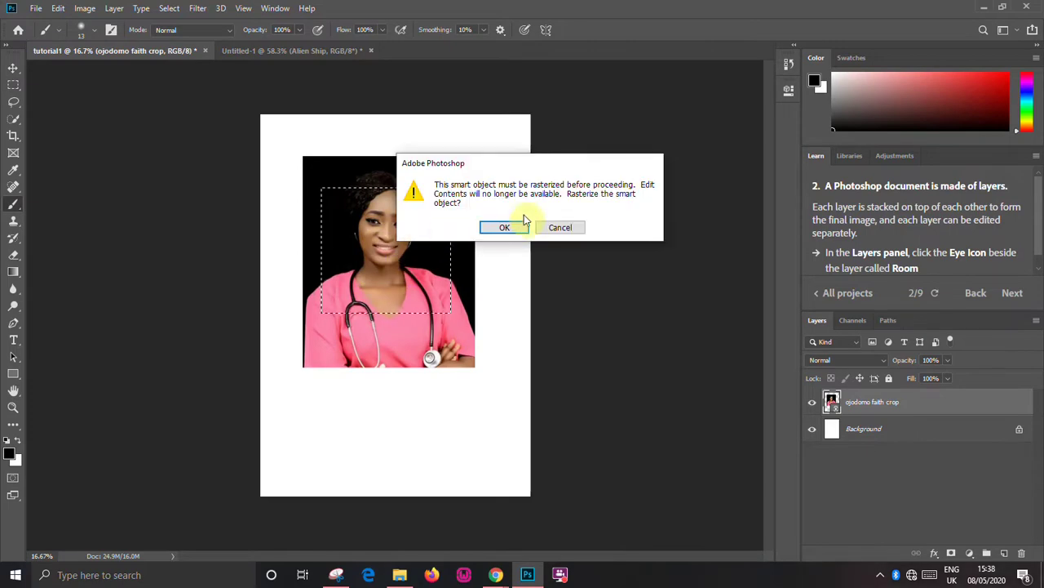
click(512, 226)
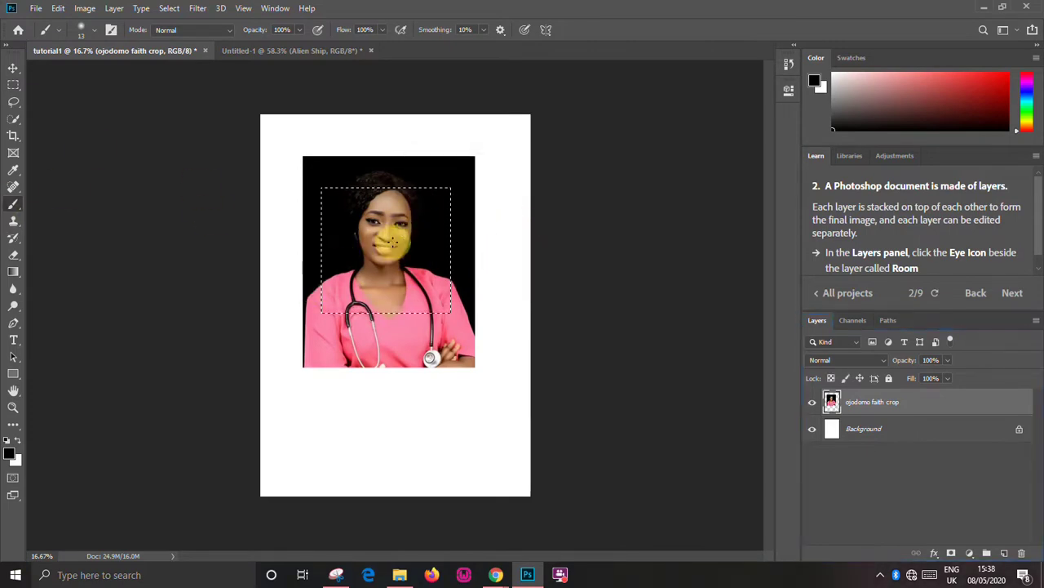
drag(373, 240, 386, 240)
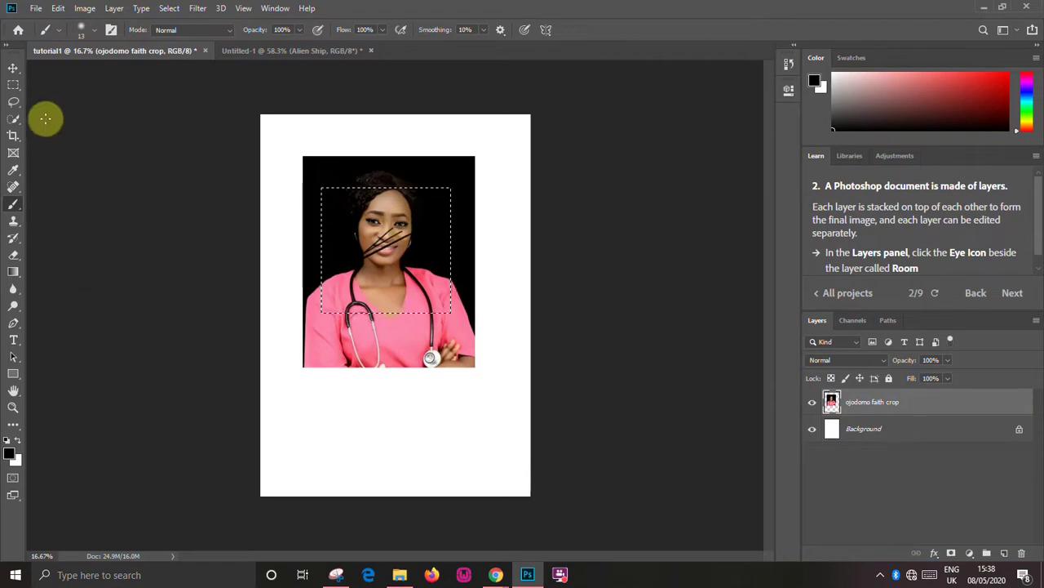
Enlarge the brush to 75 px and paint thicker black strokes over the face and shoulder inside the rectangular selection.
click(93, 30)
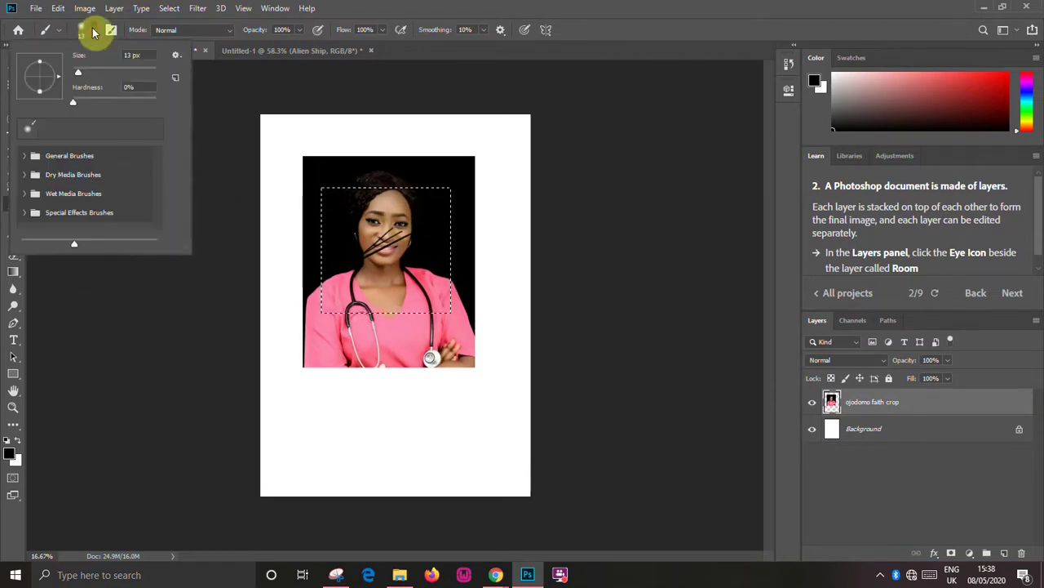
click(104, 68)
click(95, 30)
mouse_move(363, 295)
mouse_down()
mouse_move(398, 242)
mouse_move(359, 277)
mouse_move(395, 243)
mouse_up()
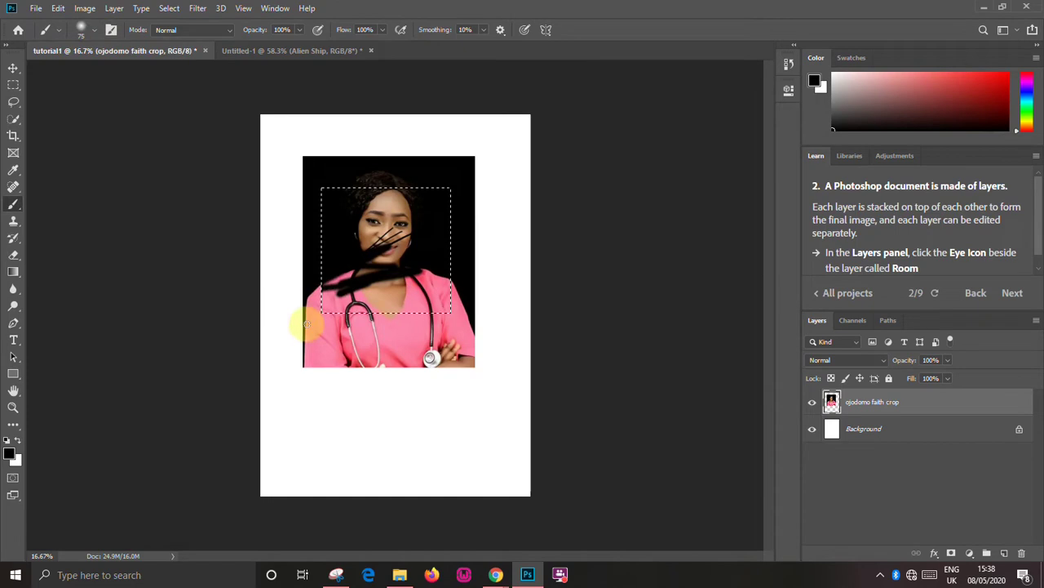
mouse_move(336, 321)
mouse_down()
mouse_move(378, 259)
mouse_move(351, 310)
mouse_up()
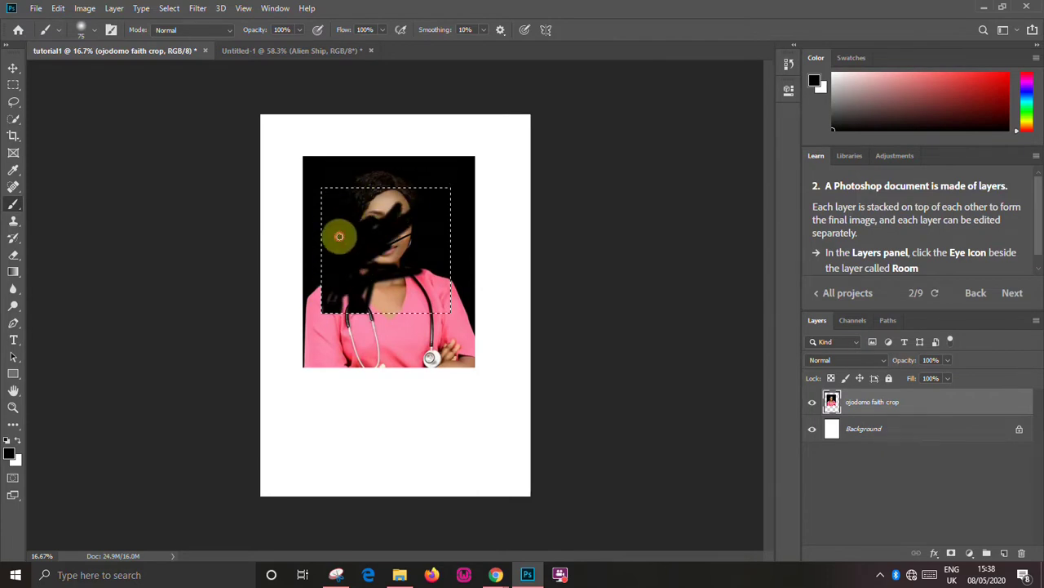
Undo the brush strokes, the rasterization and the rectangular selection on the portrait.
click(16, 72)
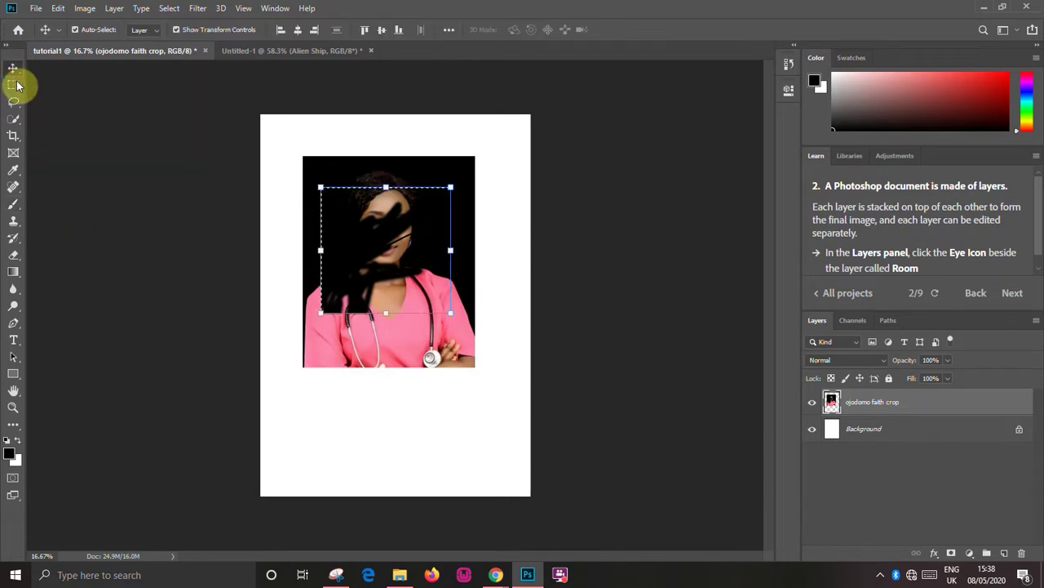
key(ctrl+z)
key(ctrl+z)
key(ctrl+z)
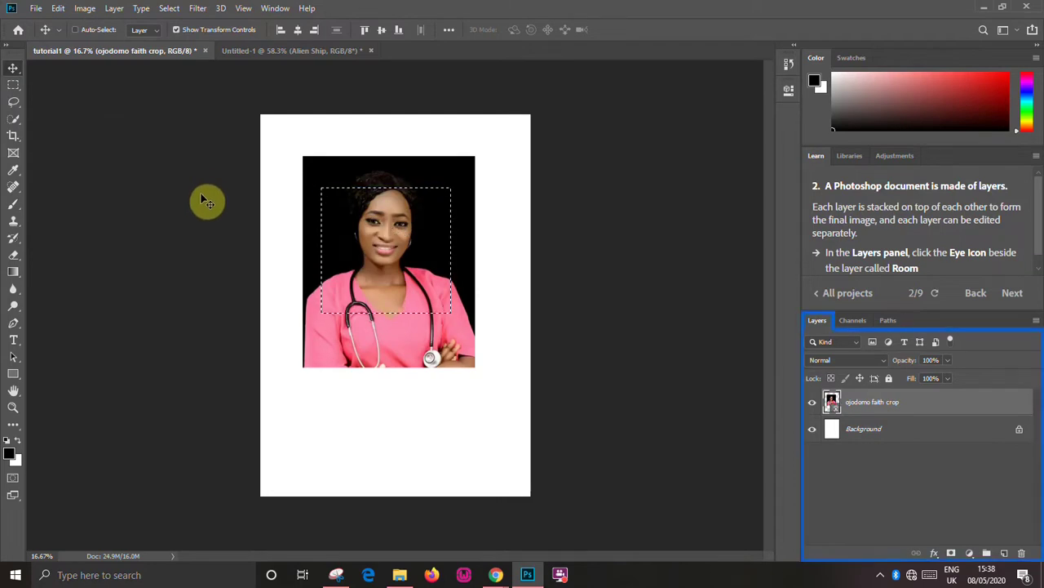
key(ctrl+z)
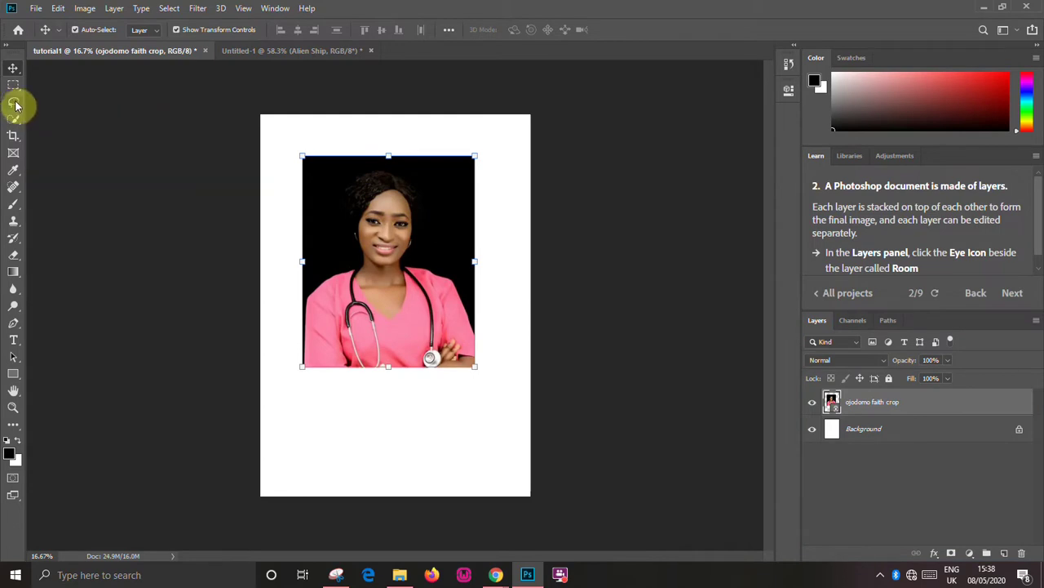
Draw a freehand Lasso selection around the woman's head and neck, and paint black 75 px strokes inside it on the rasterized portrait layer.
click(13, 103)
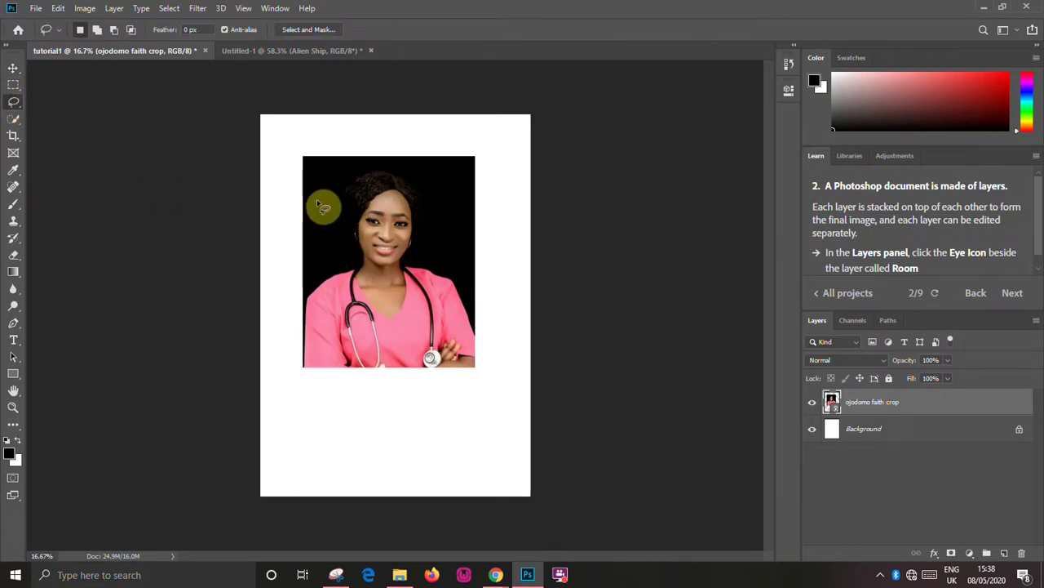
mouse_move(318, 202)
mouse_down()
mouse_move(324, 267)
mouse_move(349, 303)
mouse_move(417, 306)
mouse_move(431, 285)
mouse_move(429, 212)
mouse_move(408, 175)
mouse_move(370, 153)
mouse_move(339, 170)
mouse_move(320, 211)
mouse_up()
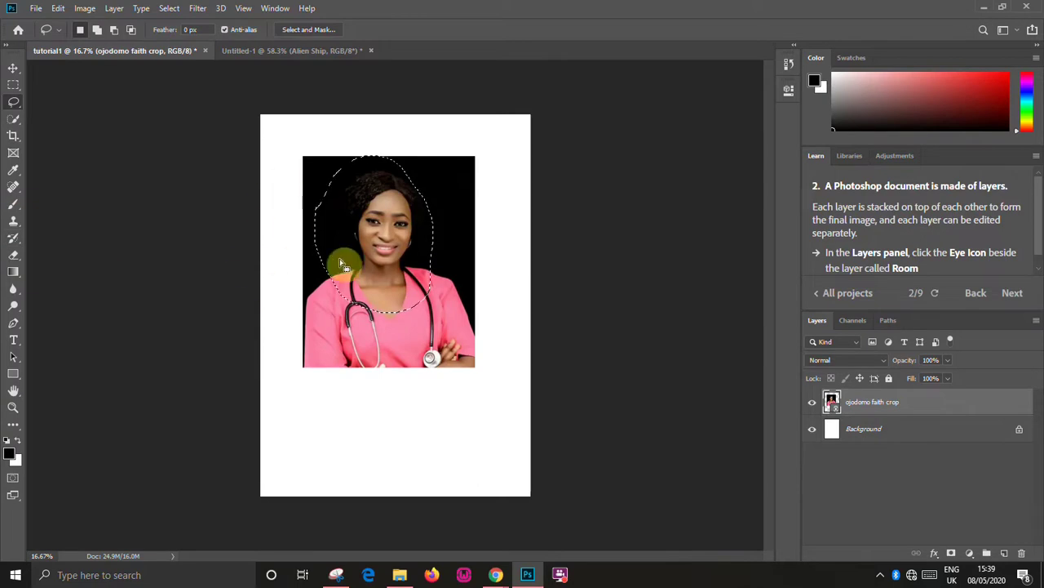
click(13, 204)
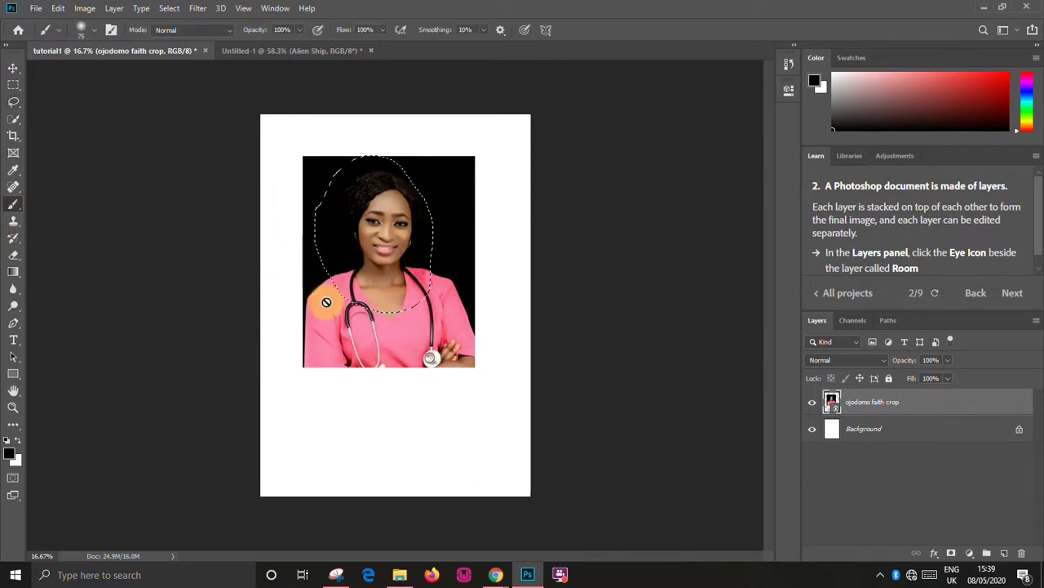
click(387, 249)
click(504, 228)
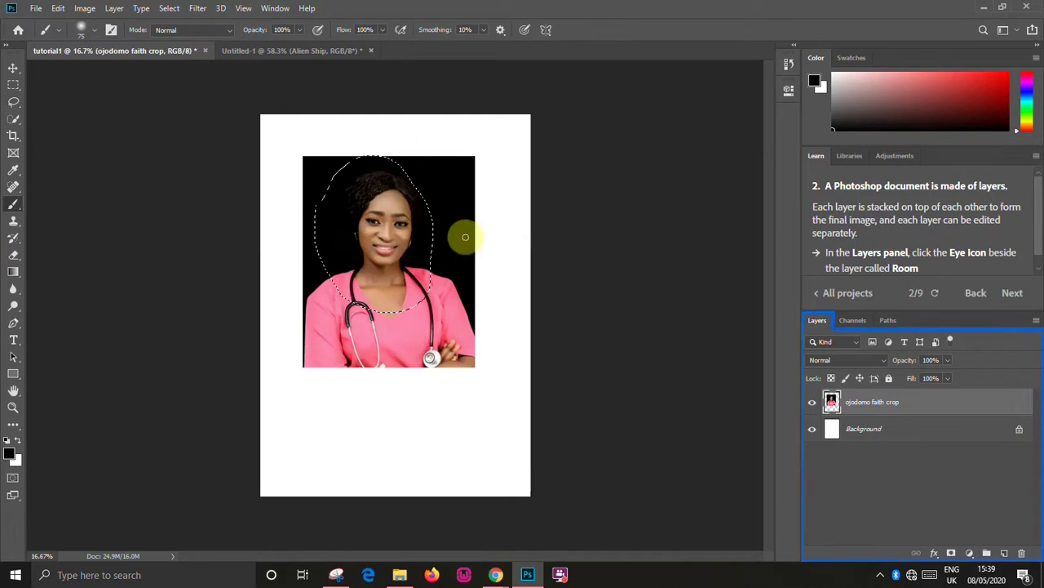
mouse_move(377, 221)
mouse_down()
mouse_move(356, 269)
mouse_move(400, 227)
mouse_move(390, 261)
mouse_move(418, 256)
mouse_move(407, 249)
mouse_move(430, 243)
mouse_move(414, 195)
mouse_move(312, 199)
mouse_move(366, 216)
mouse_up()
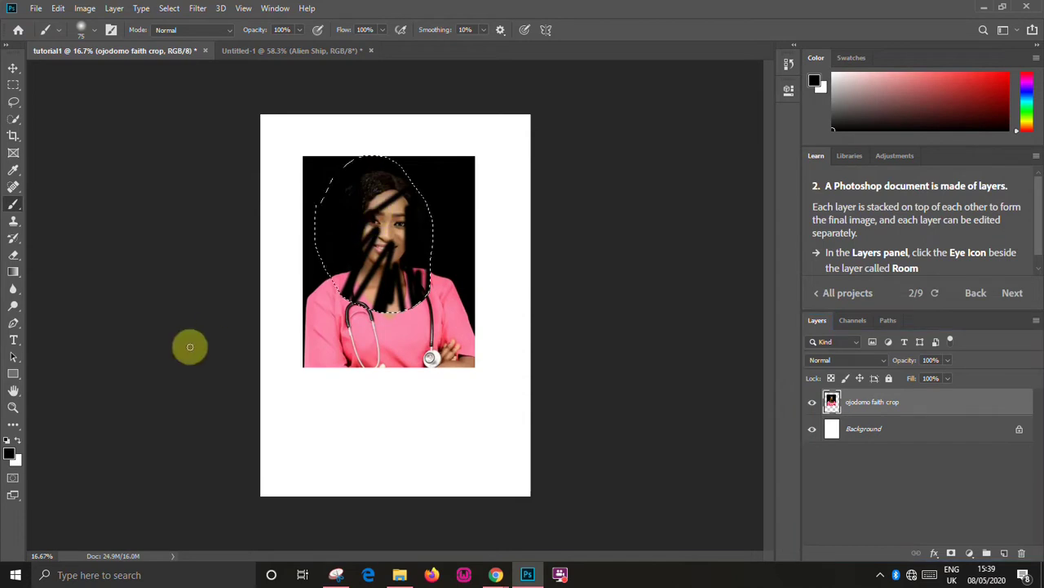
Undo the black strokes and the portrait layer's rasterization, and clear the lasso selection.
key(ctrl+z)
key(ctrl+d)
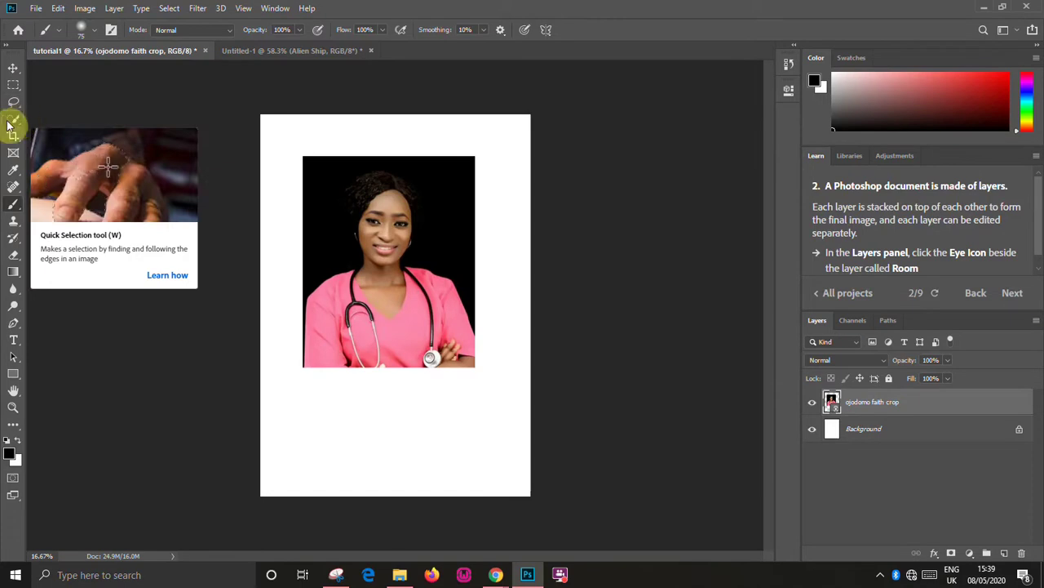
Quick-select the woman in the portrait, subtract the black background from the selection, and mask the portrait layer with it.
click(15, 120)
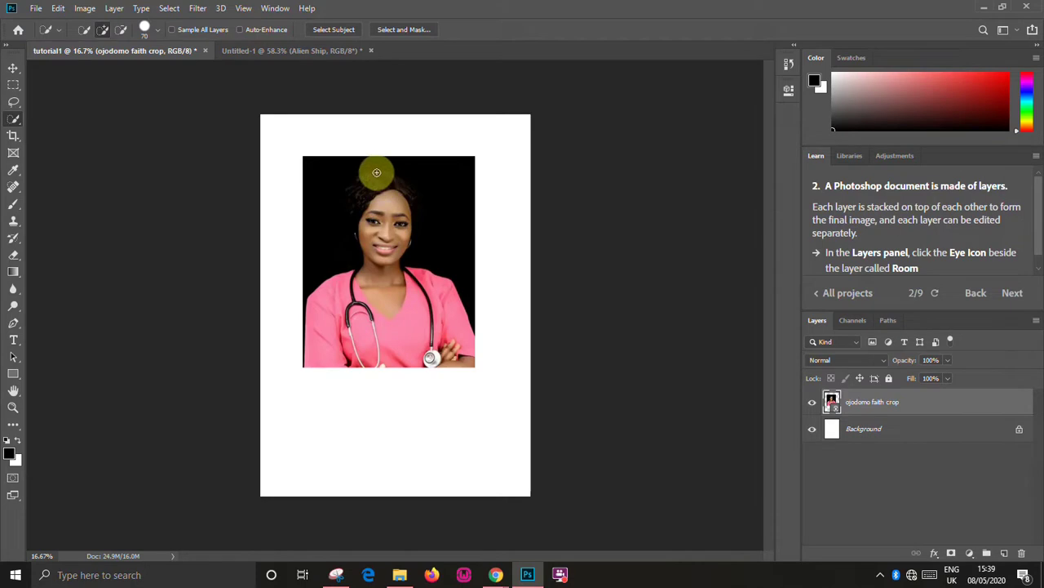
mouse_move(376, 172)
mouse_down()
mouse_move(363, 256)
mouse_move(376, 302)
mouse_move(447, 328)
mouse_up()
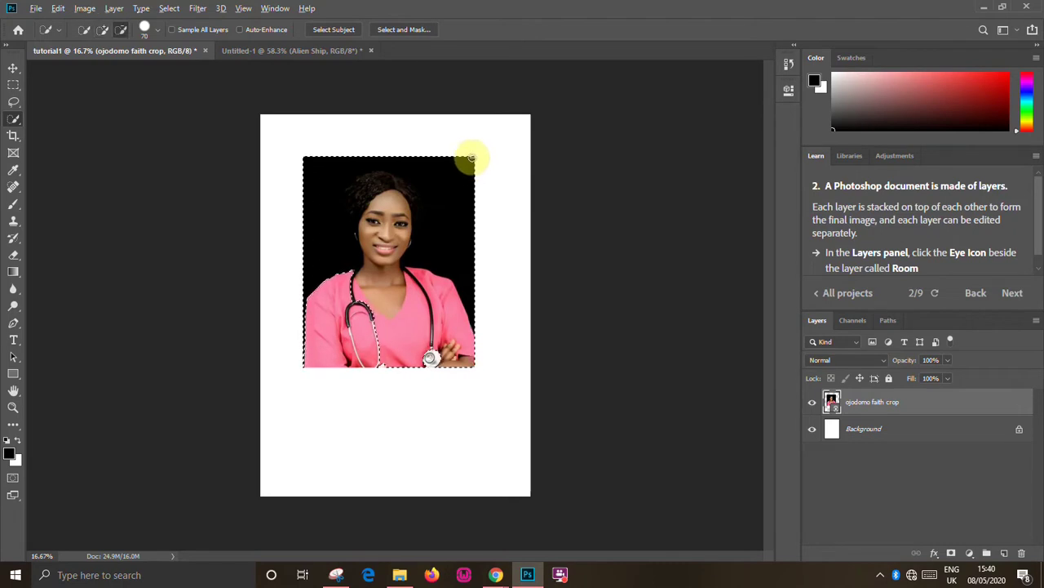
drag(467, 161, 440, 210)
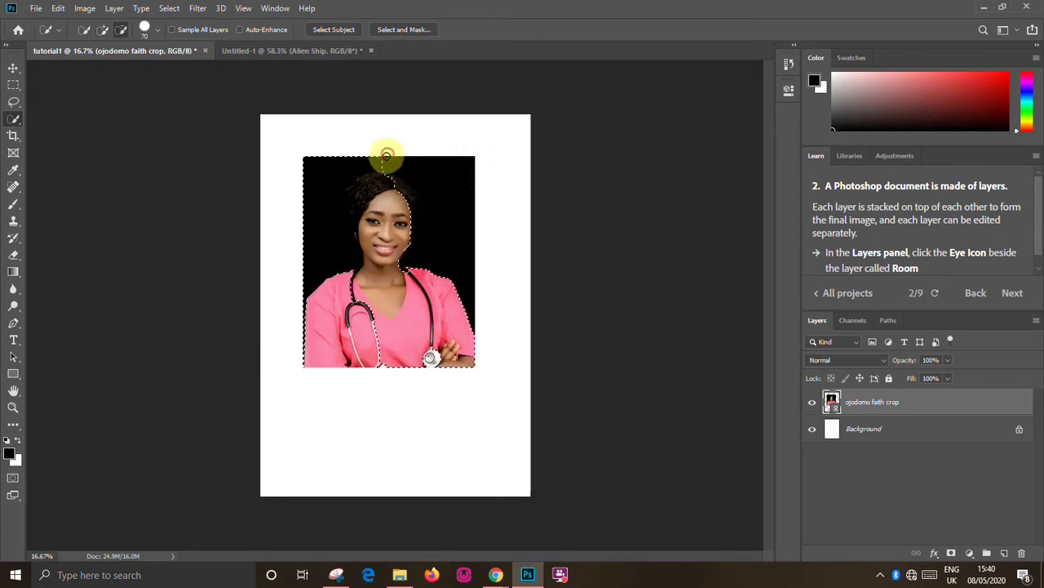
mouse_move(374, 163)
mouse_down()
mouse_move(319, 168)
mouse_move(310, 187)
mouse_move(319, 221)
mouse_up()
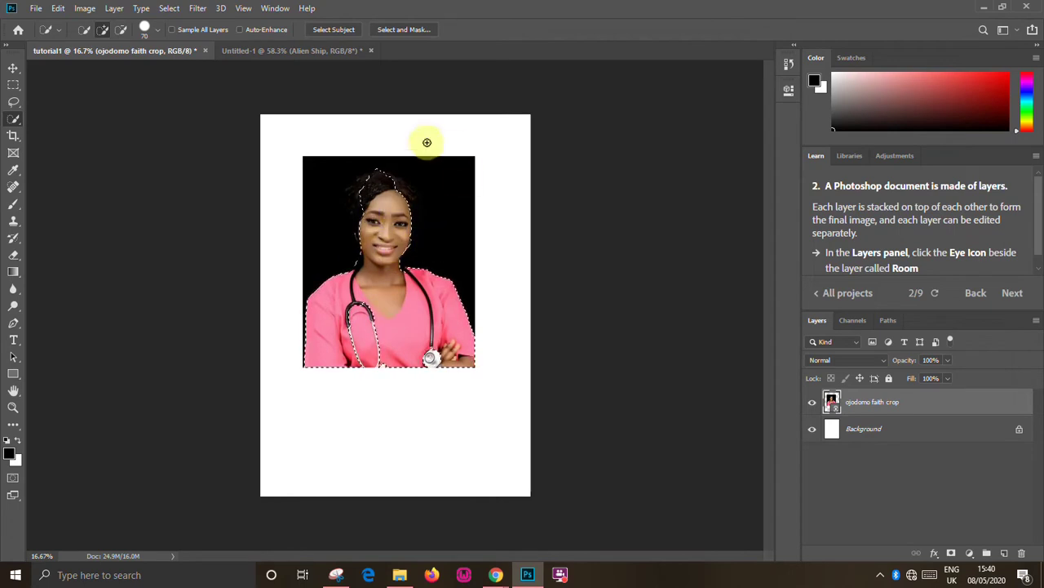
click(399, 347)
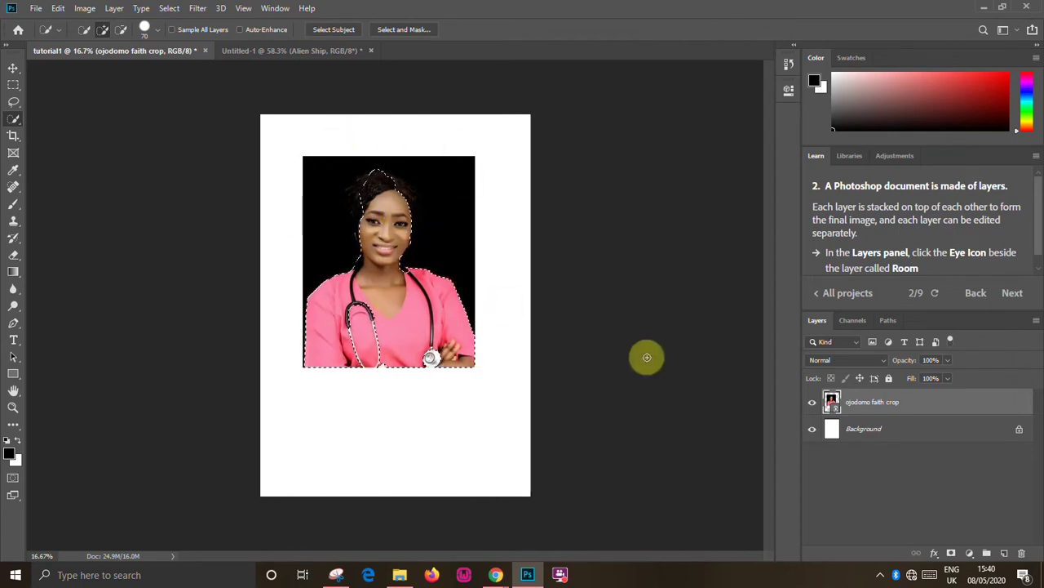
click(953, 554)
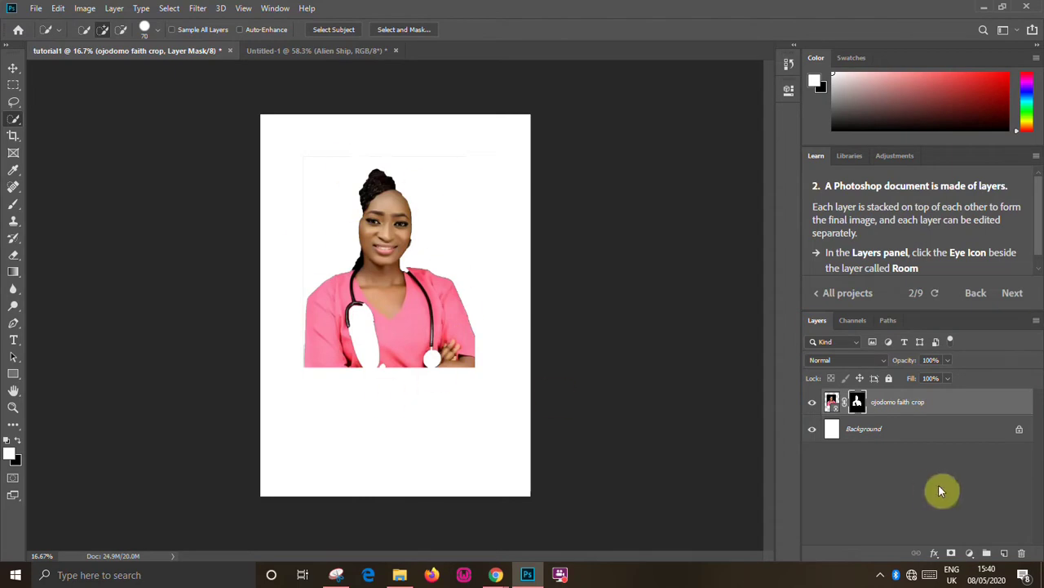
Draw a black rectangle about 1834 by 2250 px over the portrait and place its layer below the portrait layer.
click(907, 409)
click(13, 373)
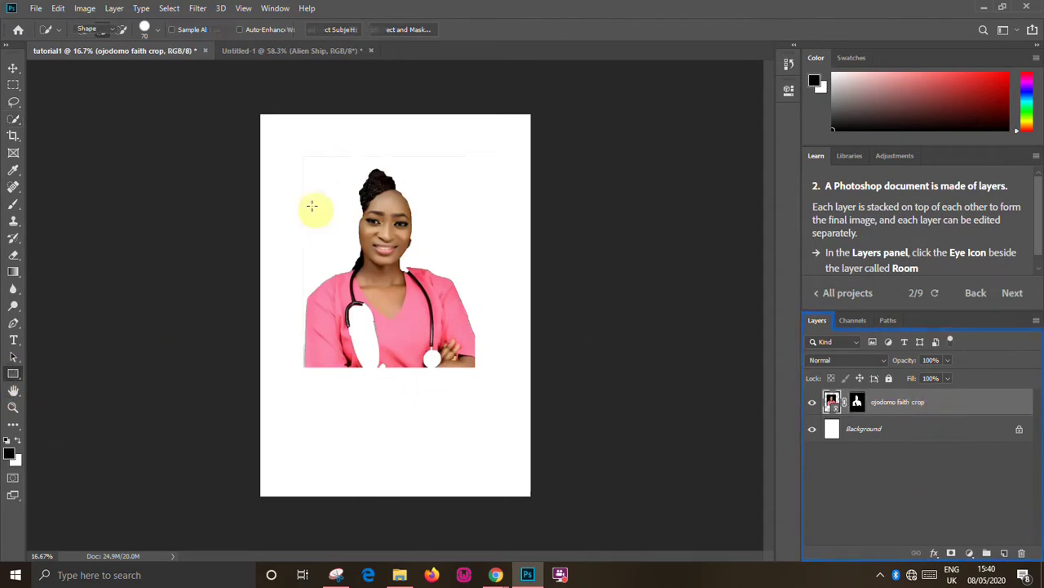
drag(300, 140, 500, 385)
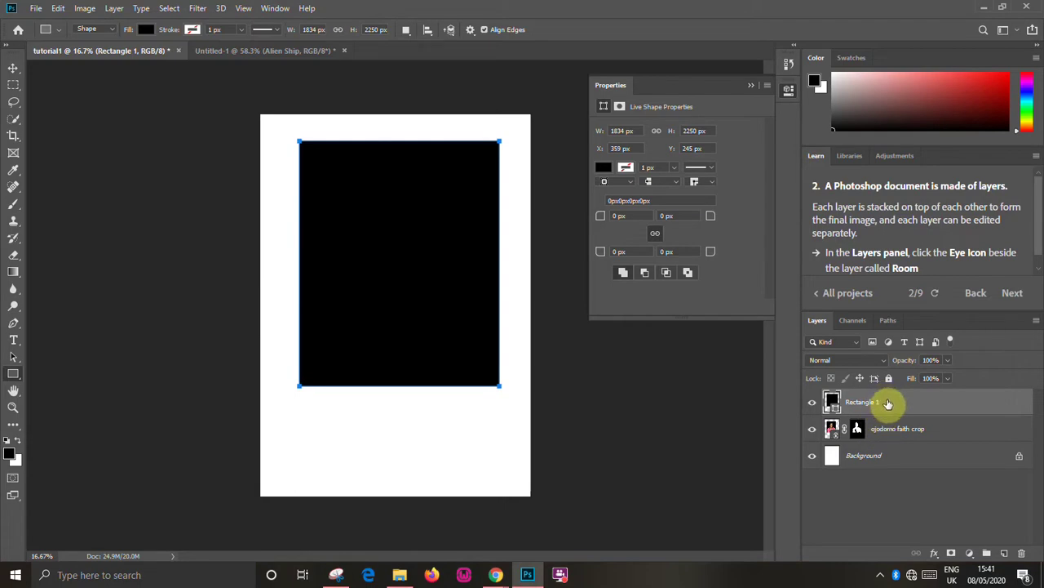
drag(888, 403, 897, 445)
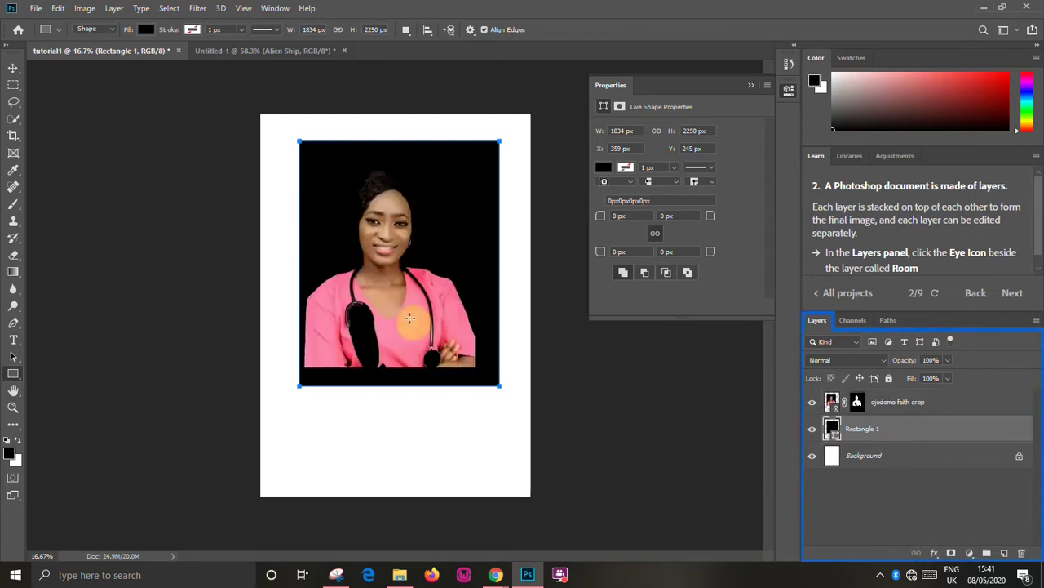
Move the masked portrait down so that it sits on the lower edge of the black rectangle.
click(13, 68)
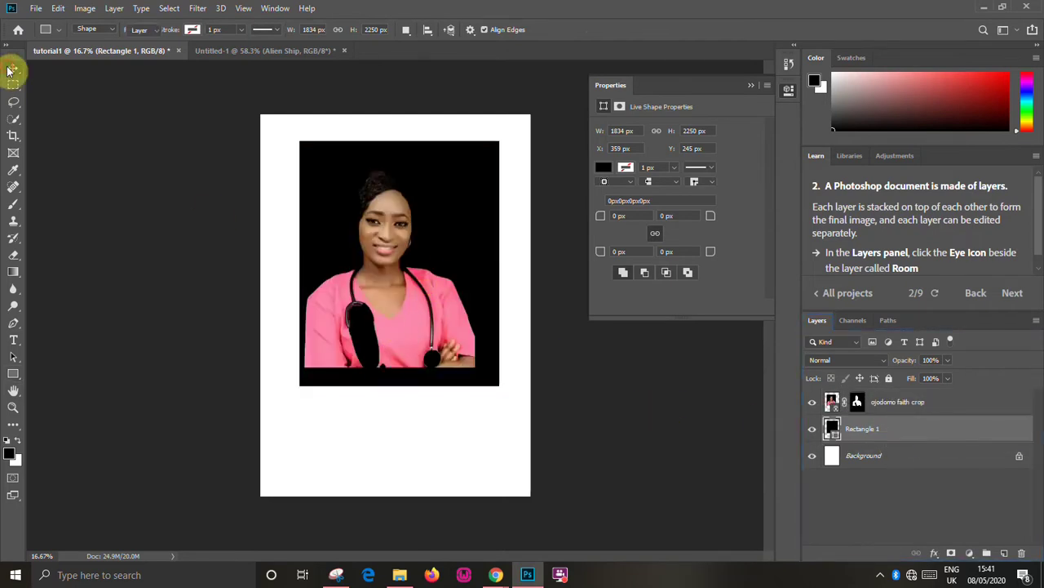
click(412, 327)
drag(413, 324, 419, 354)
click(621, 430)
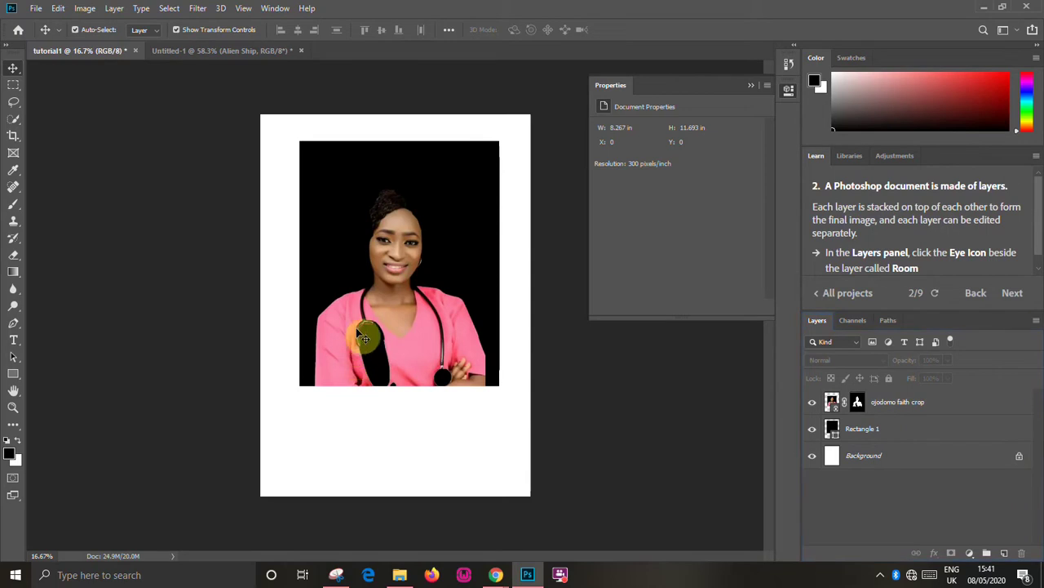
click(752, 85)
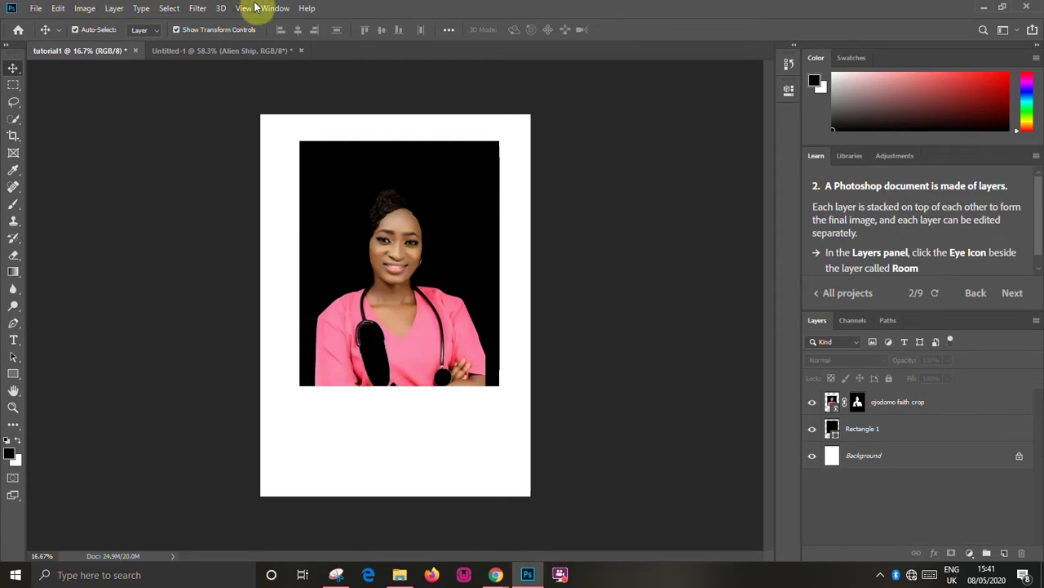
Rotate the black rectangle about 32 degrees counter-clockwise and move it lower on the page behind the portrait.
click(378, 236)
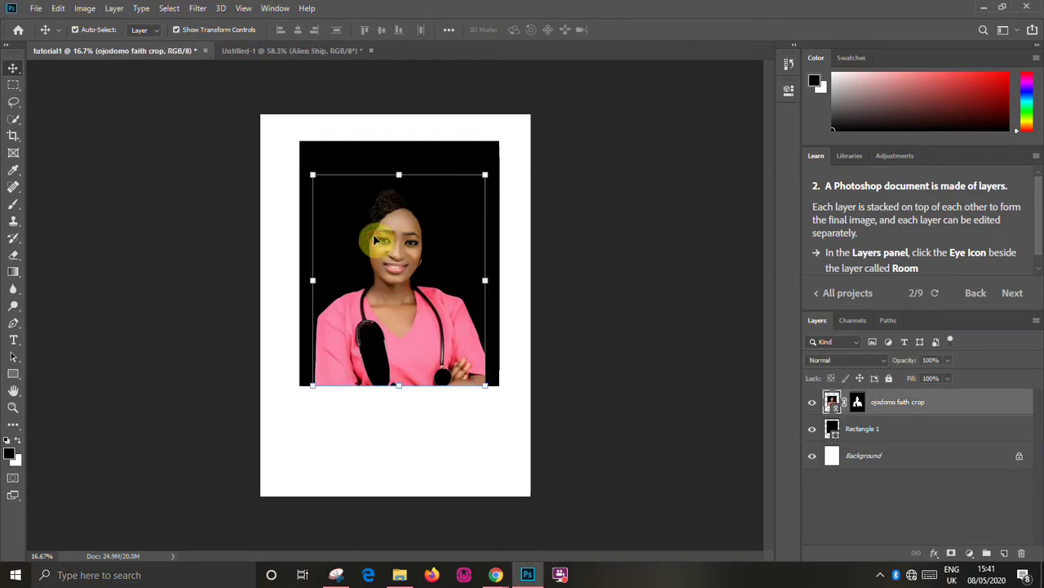
click(892, 429)
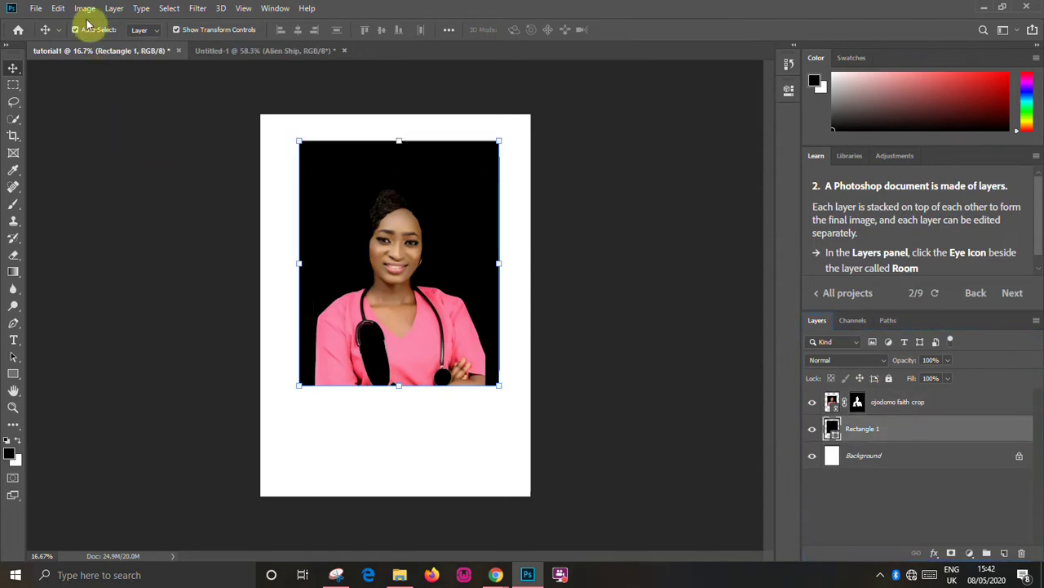
click(55, 10)
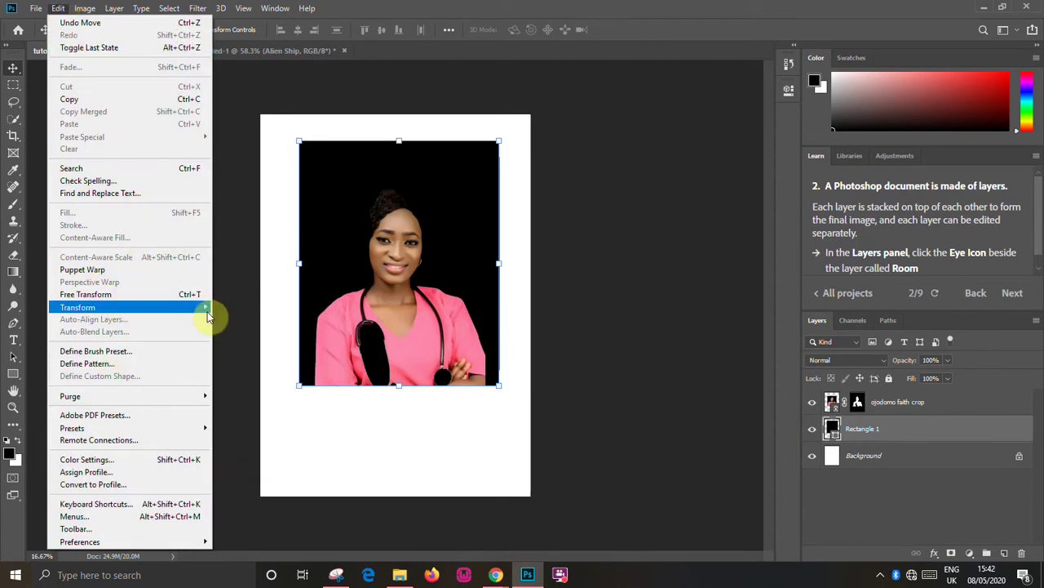
mouse_move(207, 310)
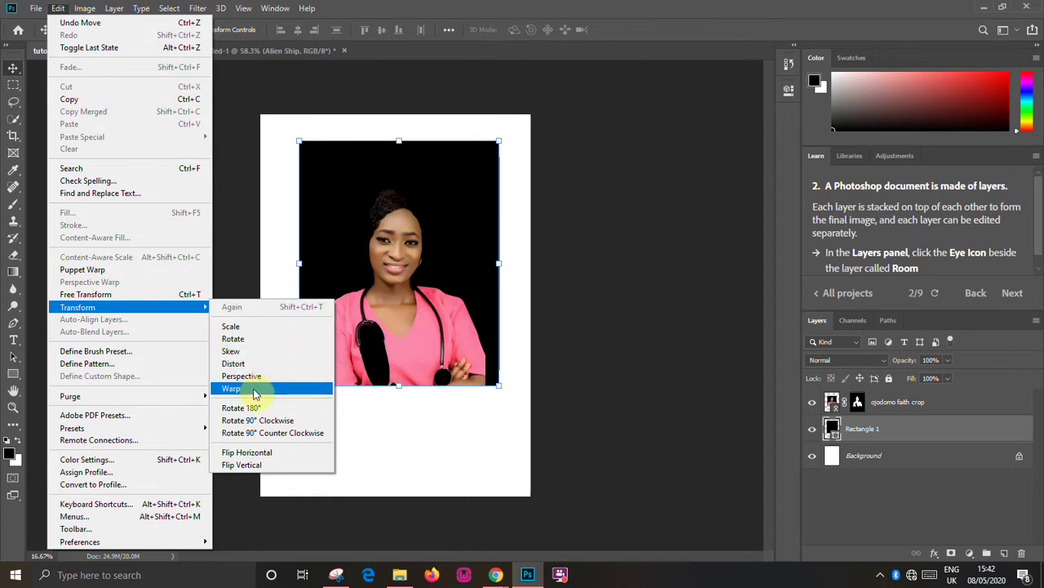
click(462, 475)
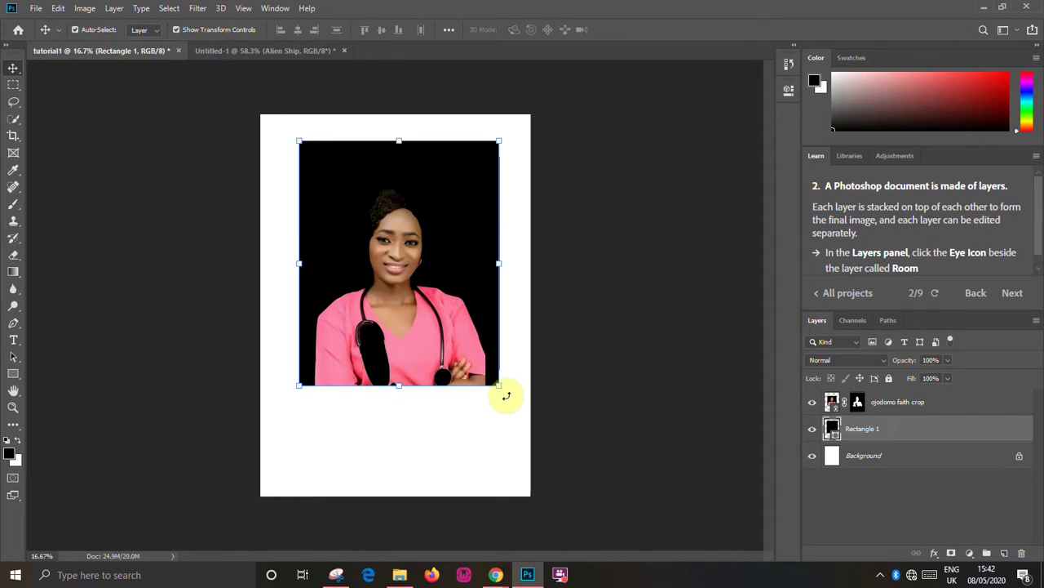
drag(508, 400, 556, 316)
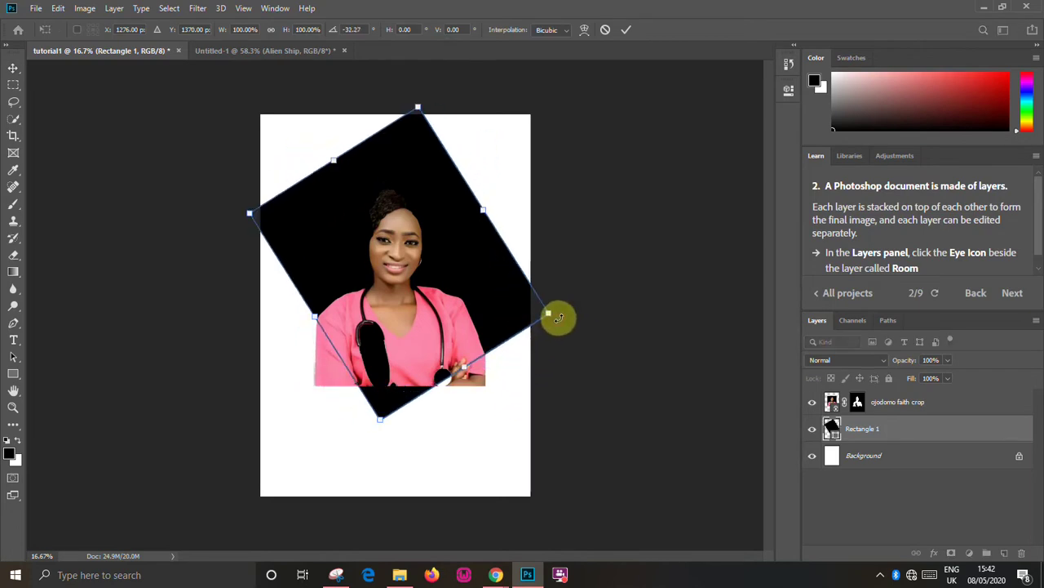
click(625, 30)
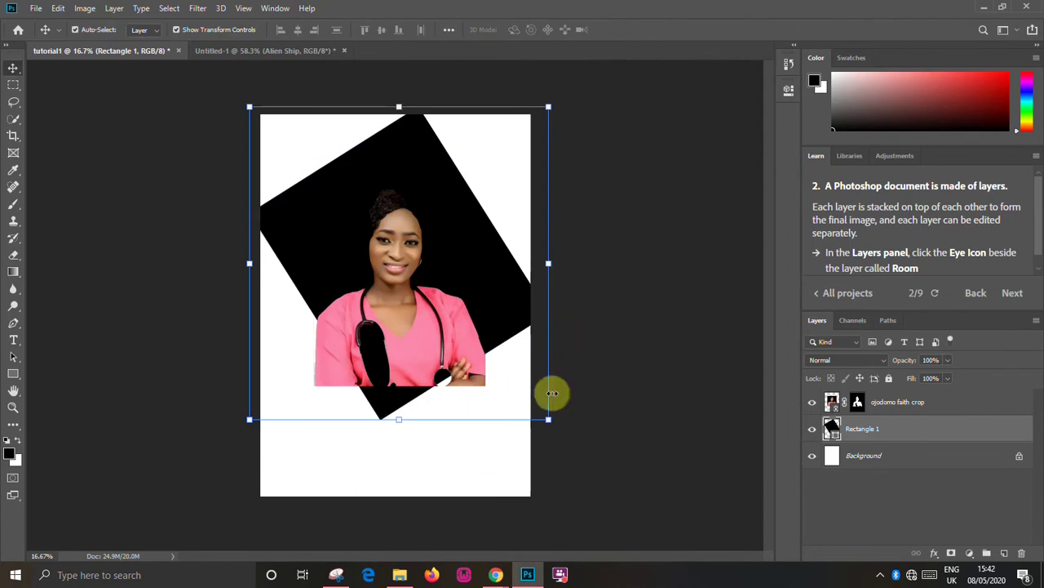
click(441, 513)
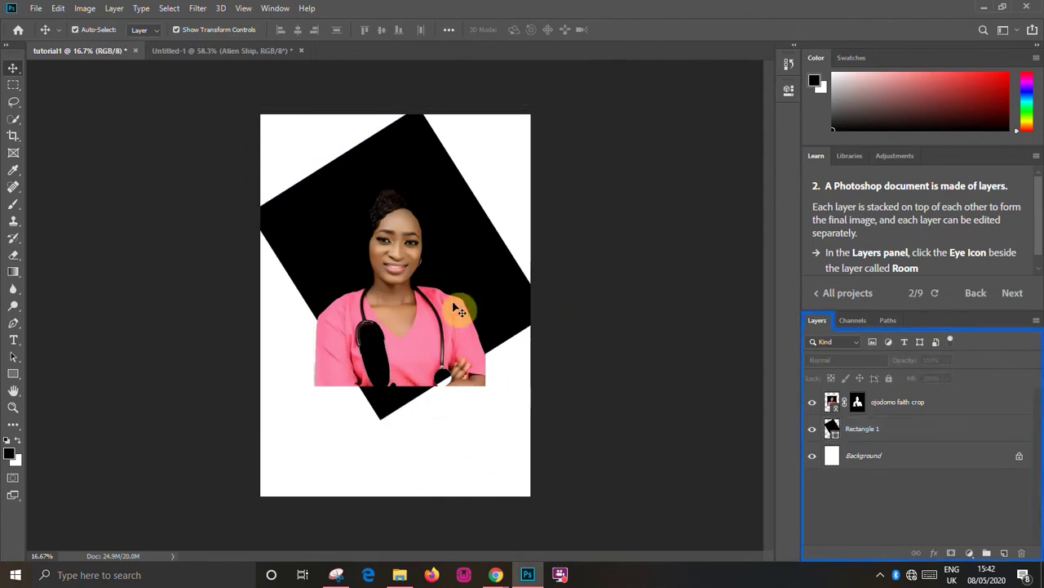
drag(459, 263, 457, 303)
click(662, 224)
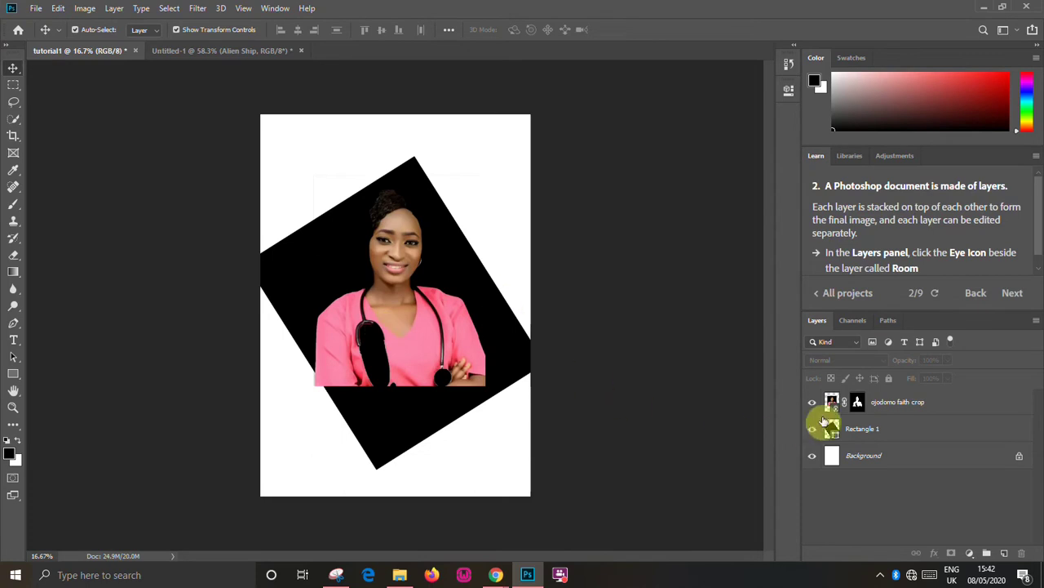
Undo the rectangle edits, the portrait move and the layer mask, and clear the remaining selection.
key(ctrl+z)
key(ctrl+z)
key(ctrl+z)
key(ctrl+z)
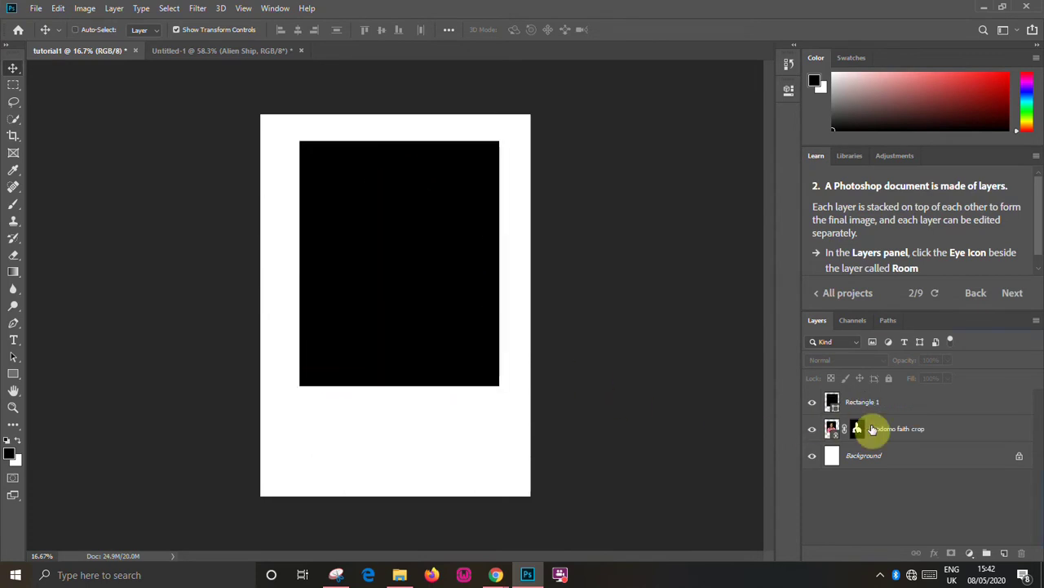
key(ctrl+z)
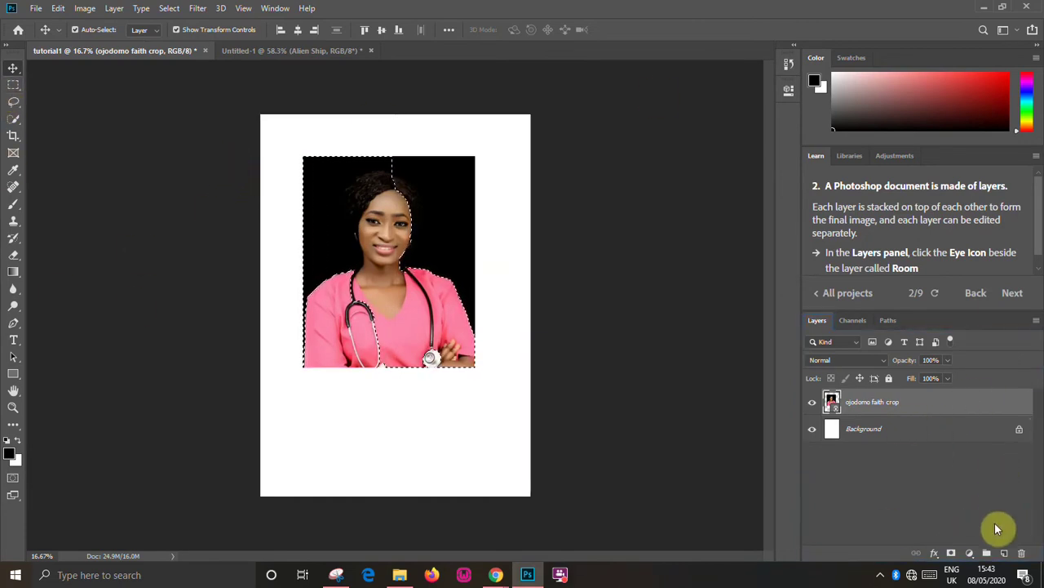
key(ctrl+d)
Add two new empty layers above the portrait layer and make the lower one, Layer 1, active.
click(868, 399)
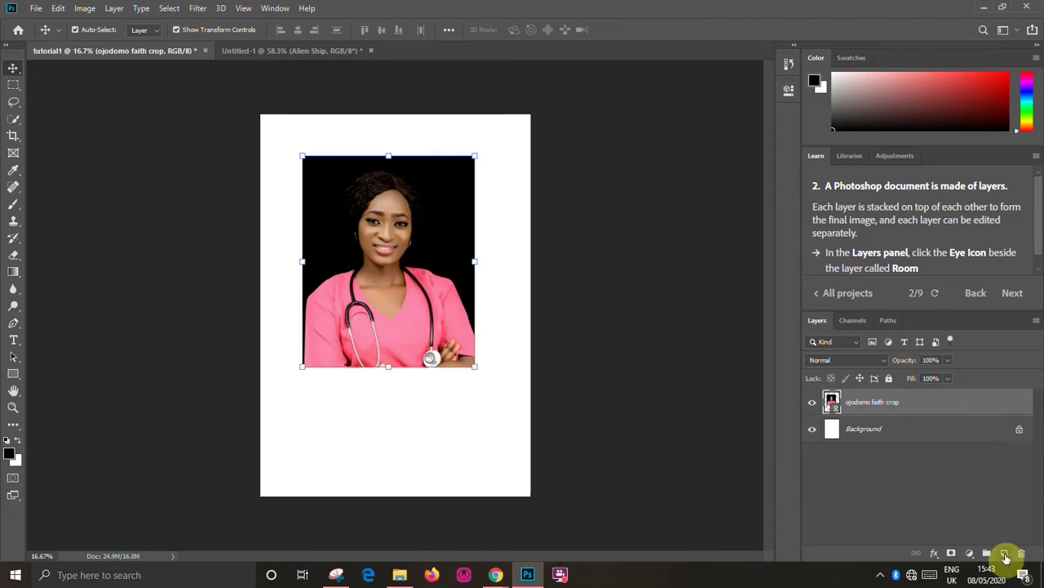
click(1005, 556)
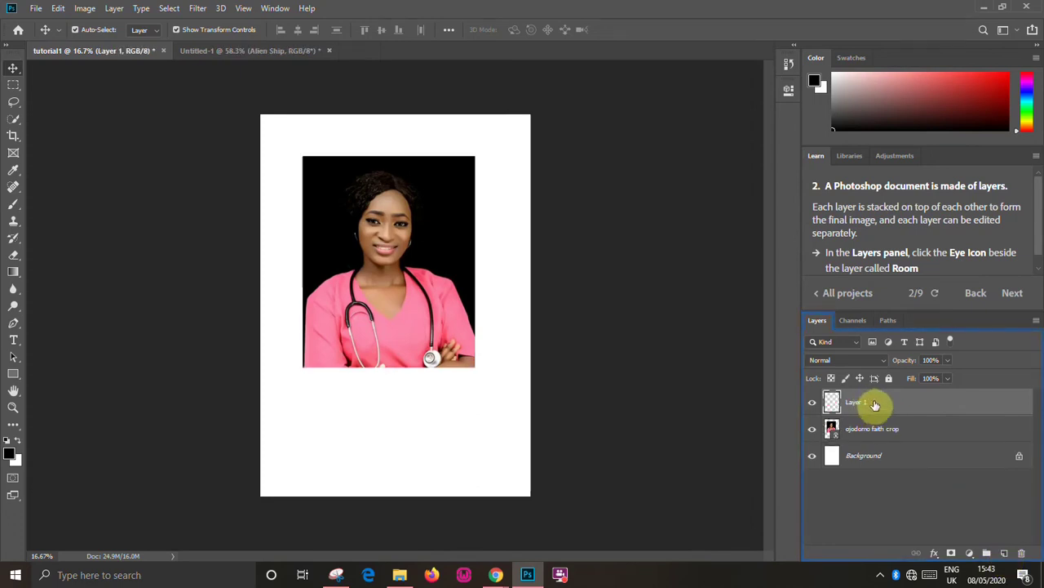
click(1004, 553)
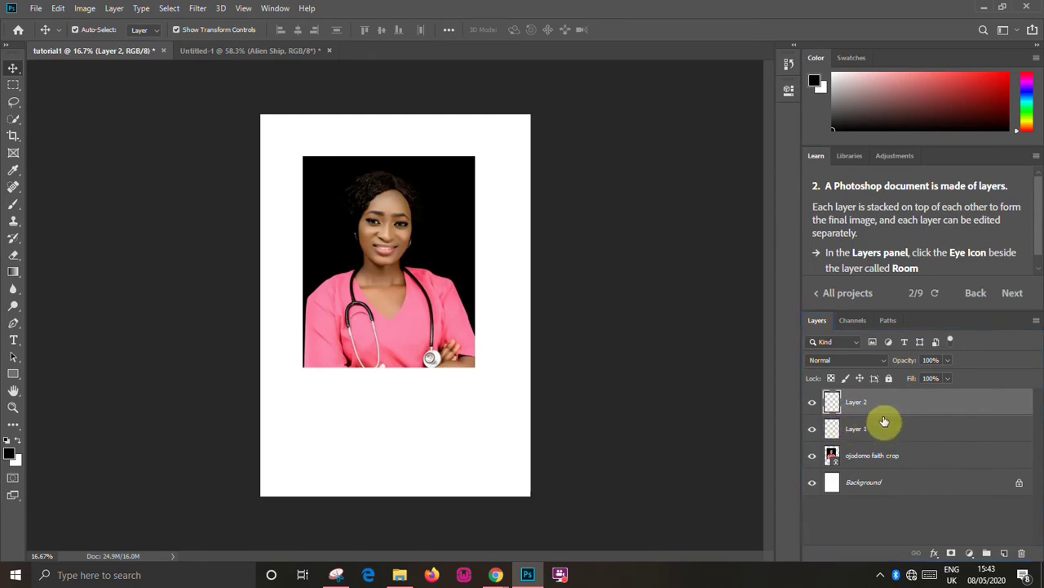
click(902, 459)
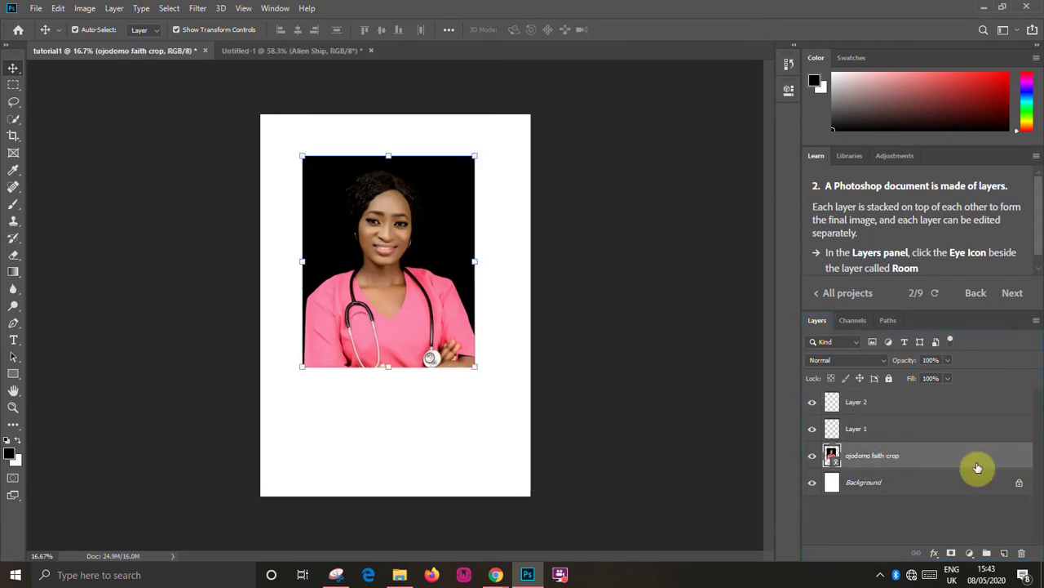
click(881, 432)
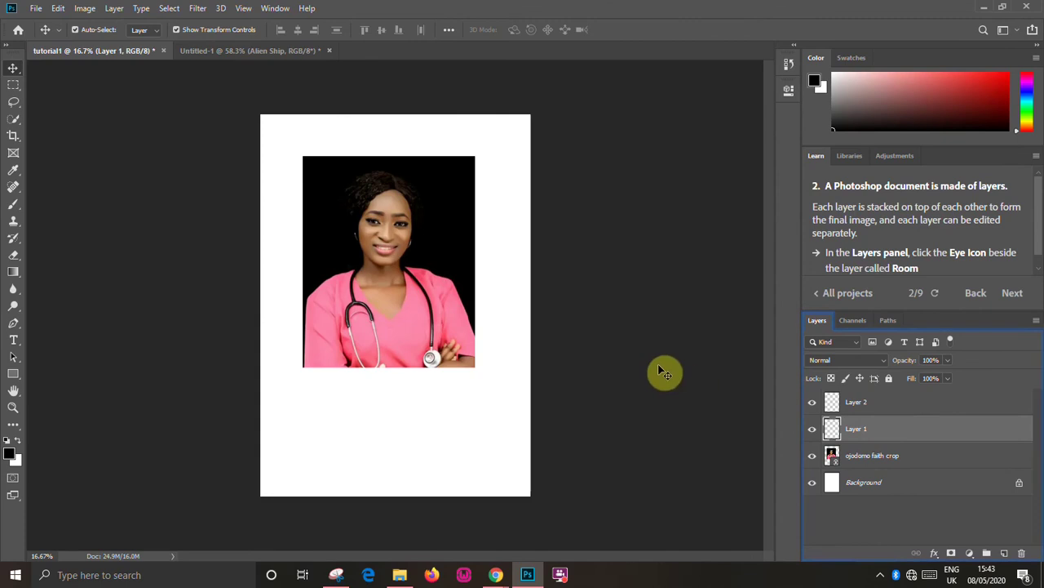